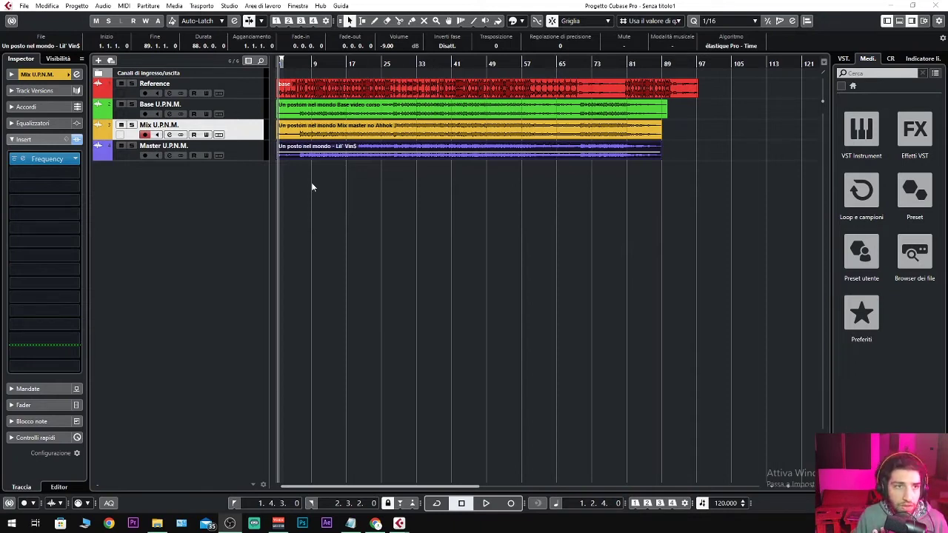
Step: Solo the Reference track and listen to its opening bars
left_click(132, 83)
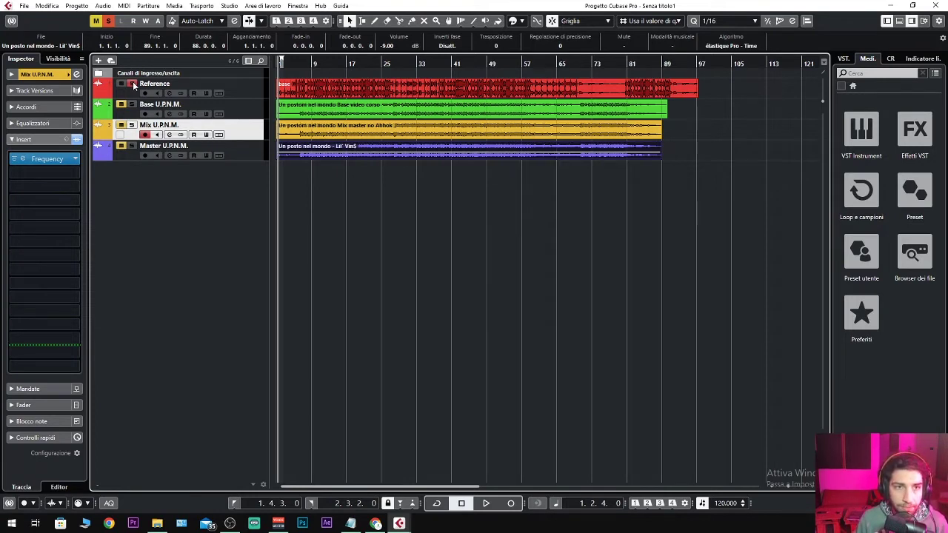
key("space")
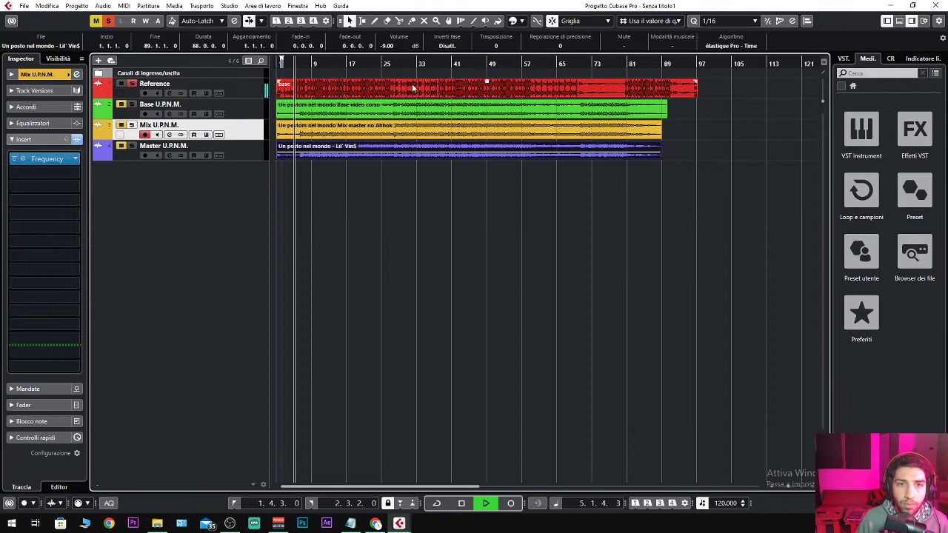
left_click(437, 89)
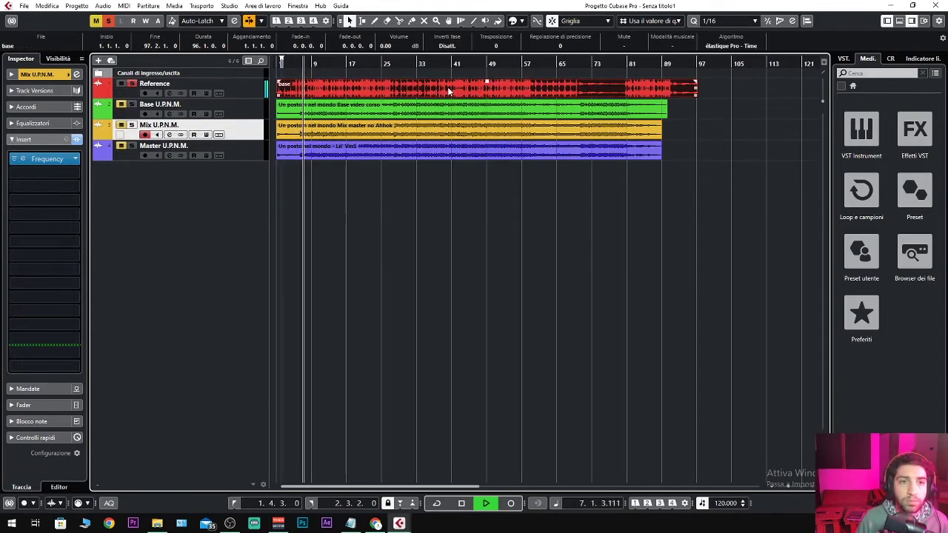
key("space")
Step: Listen to the soloed Reference track from around bars 26 and 33, and return the playhead near the project start
left_click(387, 64)
key("space")
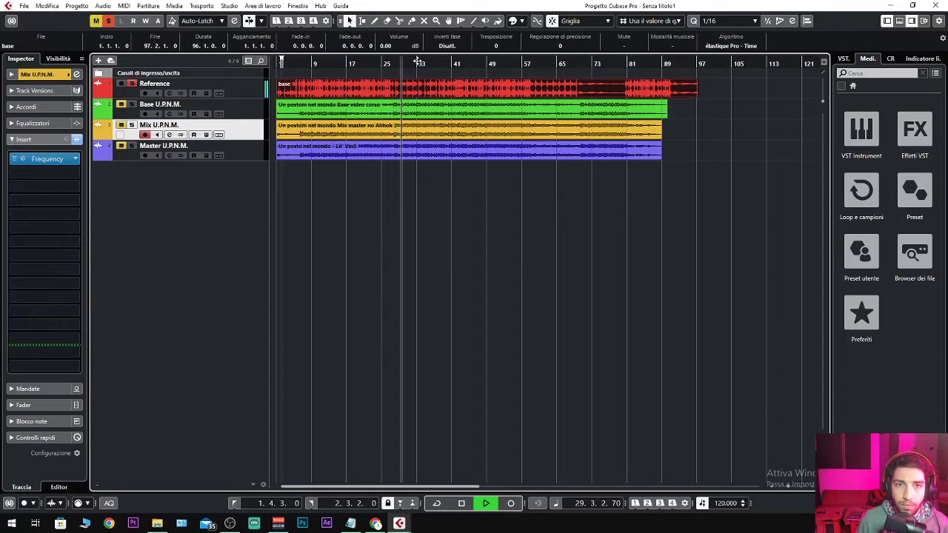
left_click(417, 61)
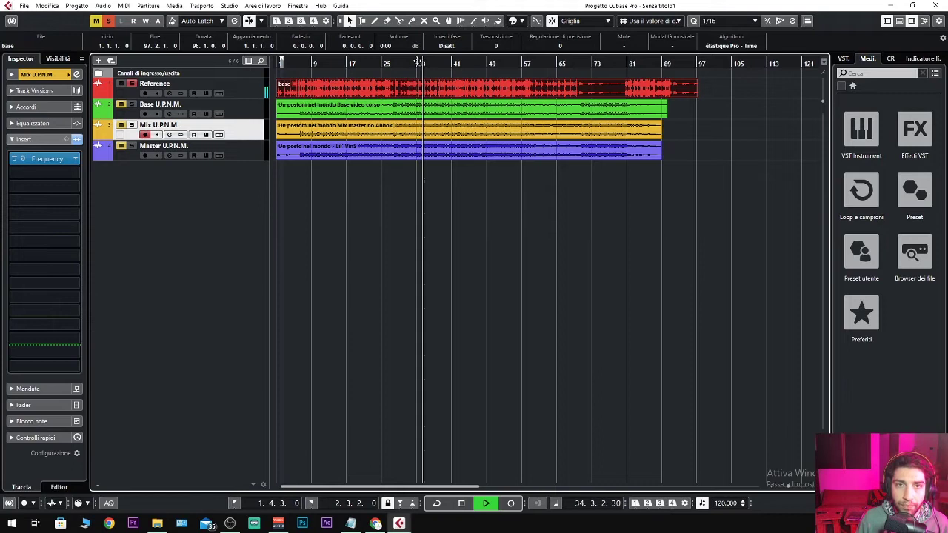
key("space")
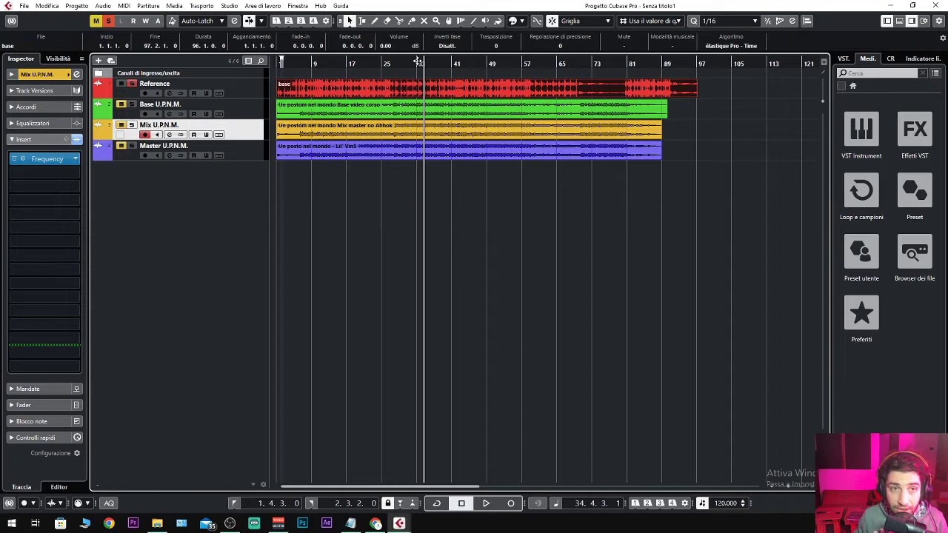
key("KP_1")
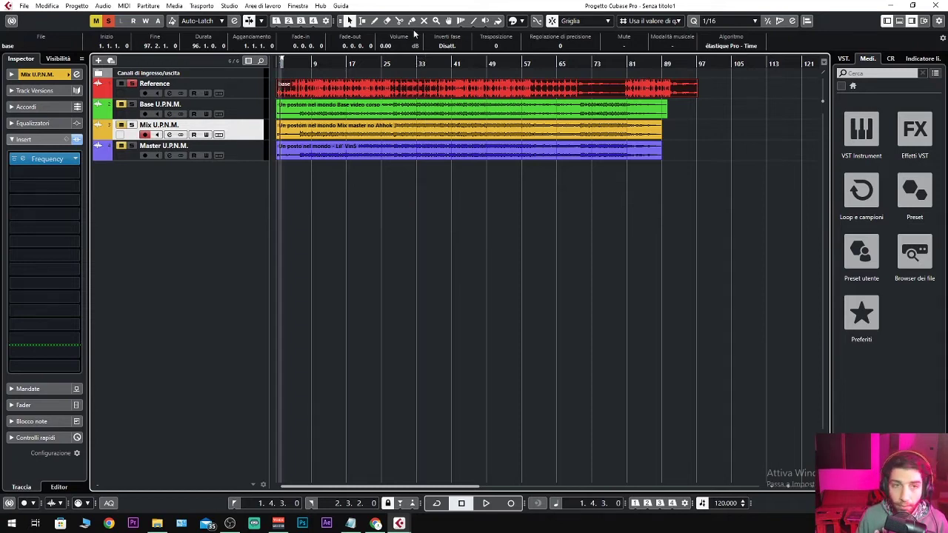
Step: Solo the Base U.P.N.M. track in place of Reference and move the playhead to bar 1
left_click(180, 111)
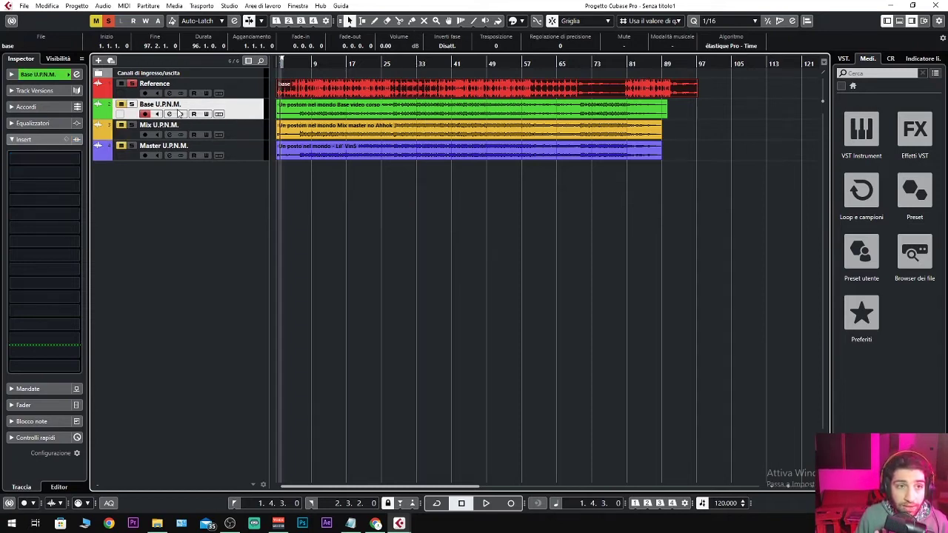
left_click(122, 85)
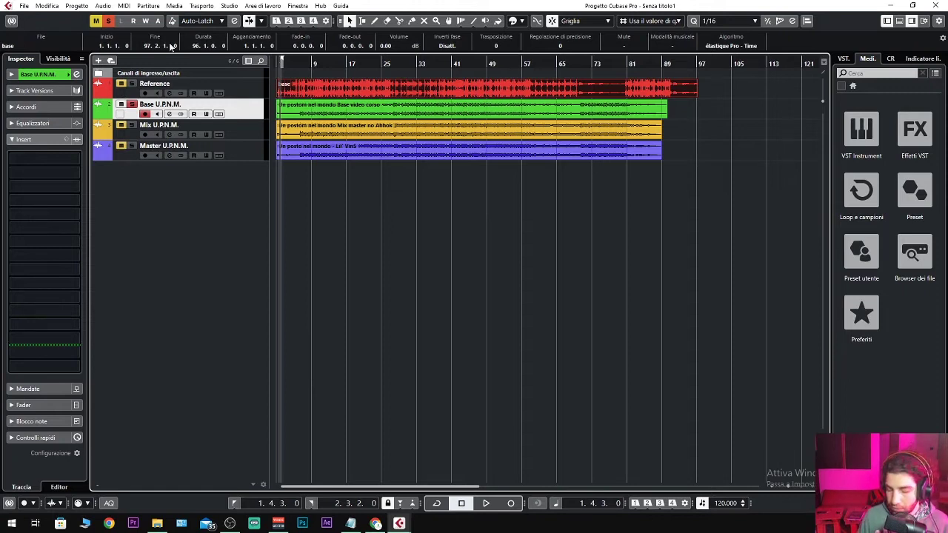
left_click(281, 64)
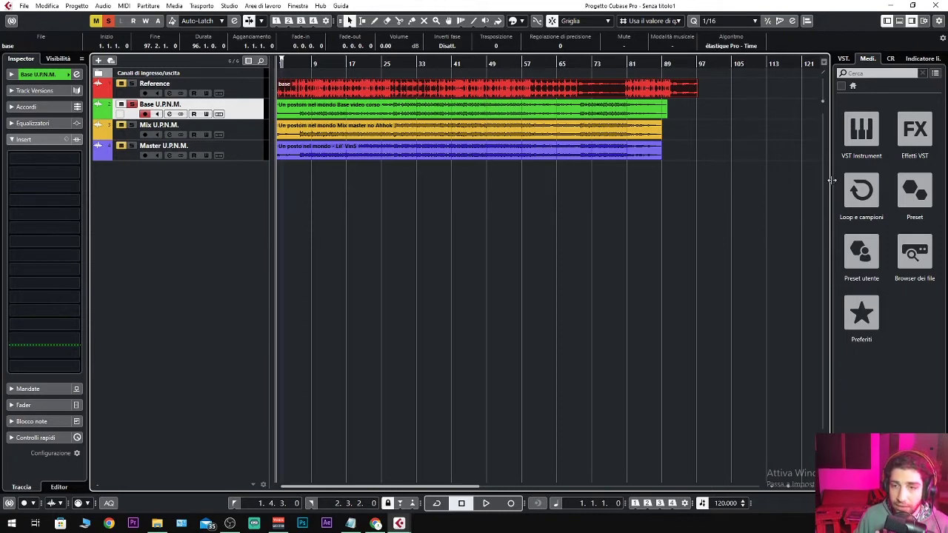
Step: Enlarge the height of all tracks and play the soloed Base U.P.N.M. track from the beginning
key("shift+h")
key("shift+h")
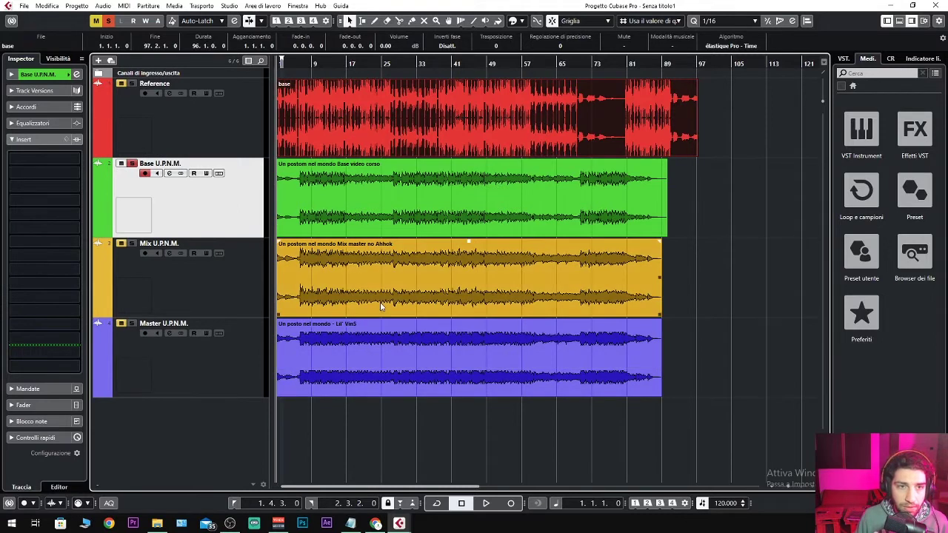
key("space")
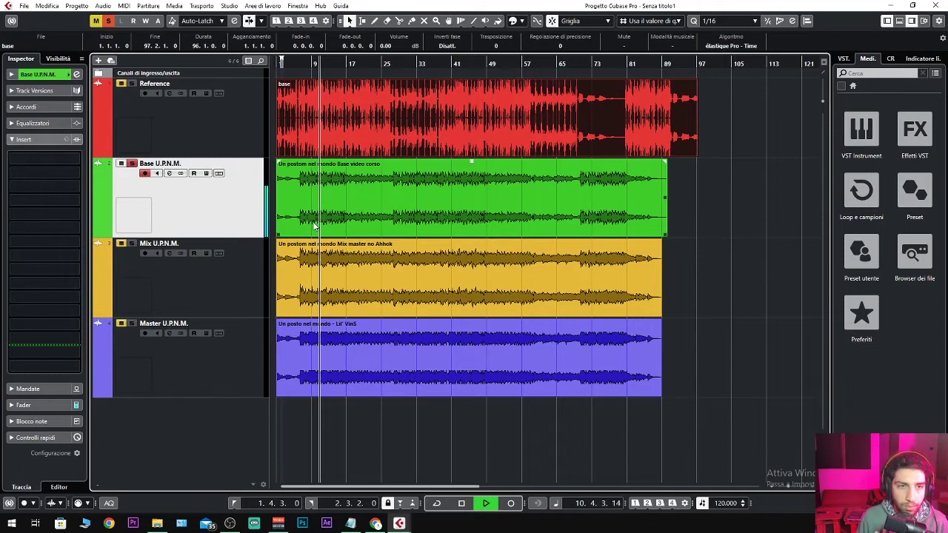
key("space")
Step: Switch the solo from Base U.P.N.M. to Reference, play a short passage for comparison, and clear the solo
left_click(132, 164)
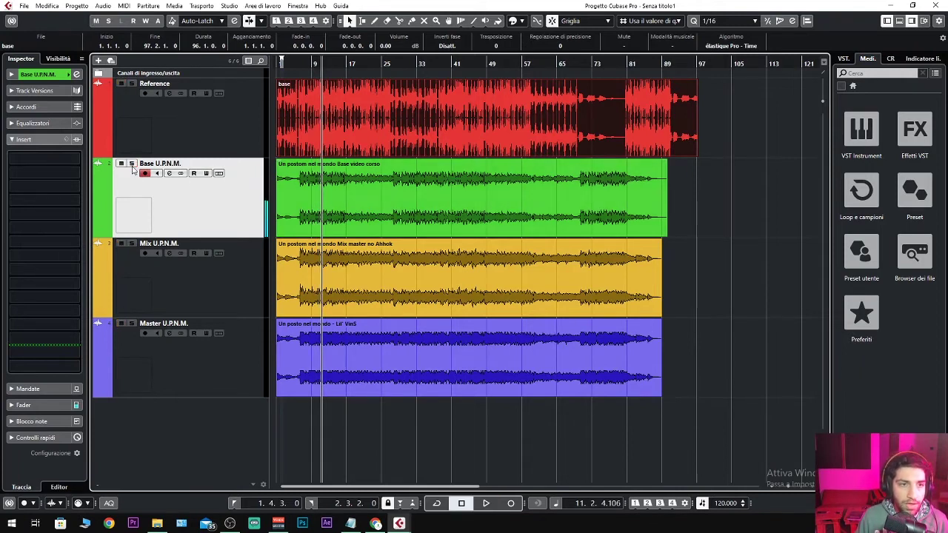
left_click(133, 83)
key("space")
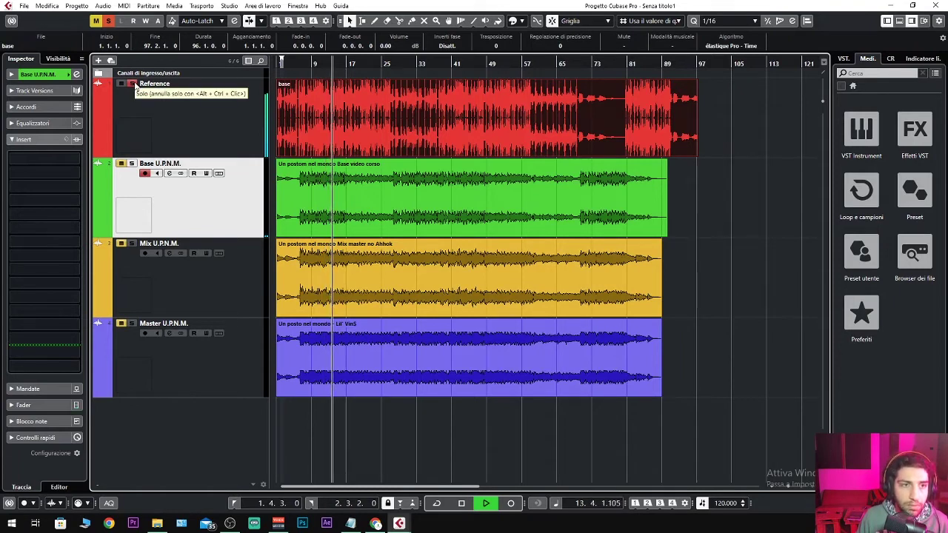
key("space")
left_click(133, 84)
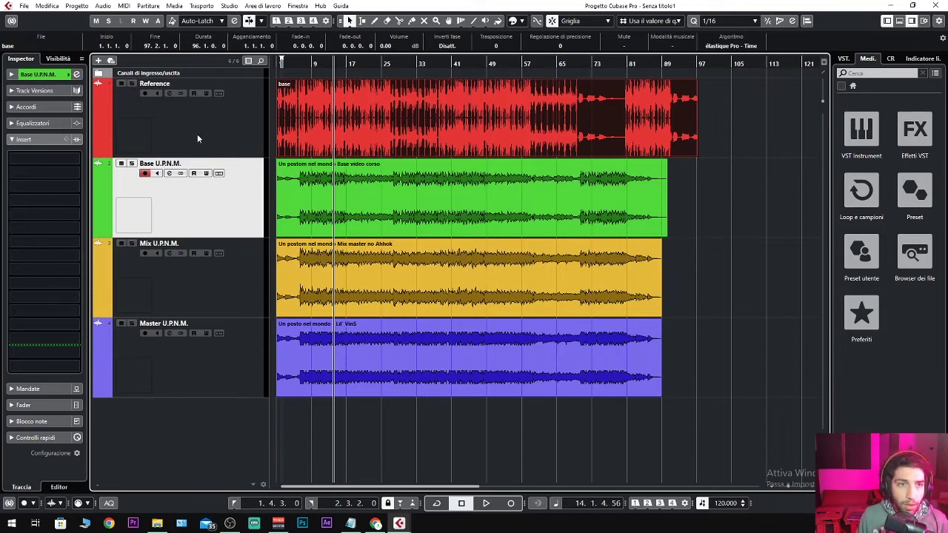
Step: Solo the Base U.P.N.M. track, play a short passage, and restart its playback from the project start
left_click(132, 164)
key("space")
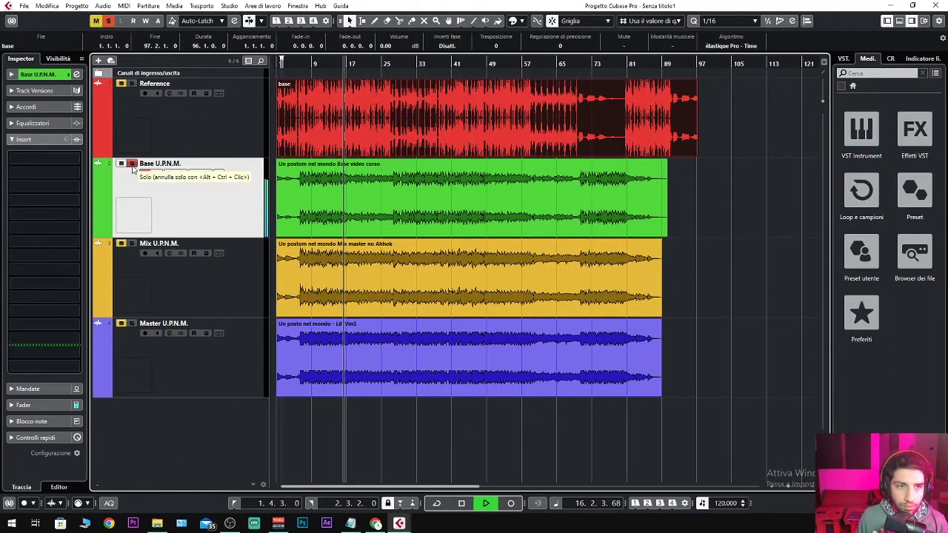
key("space")
left_click(300, 61)
key("Home")
key("space")
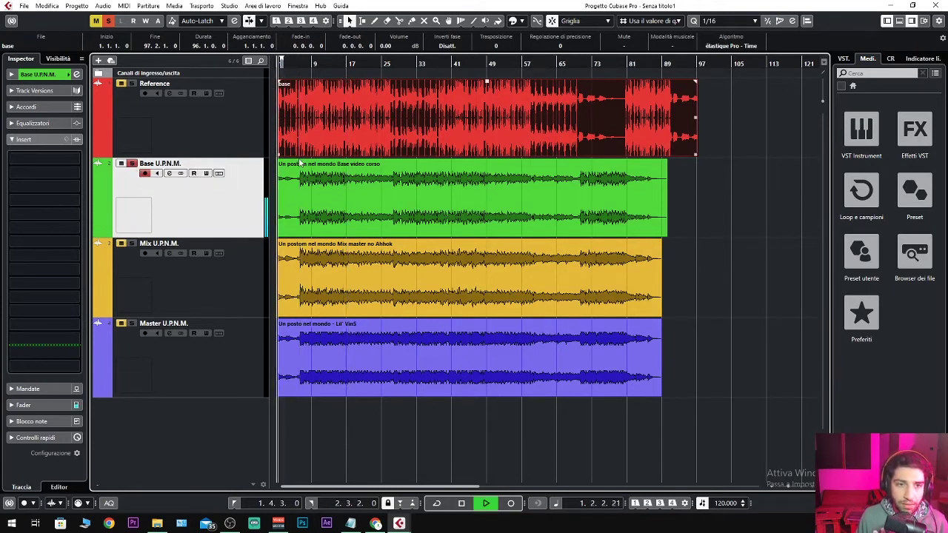
key("space")
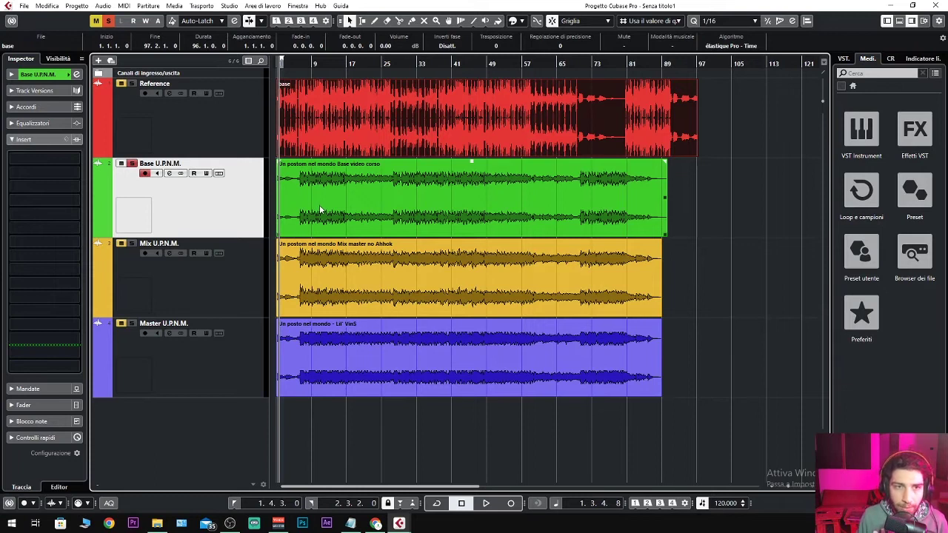
Step: Continue listening to the soloed Base U.P.N.M. track in two passages up to around bar 11
key("space")
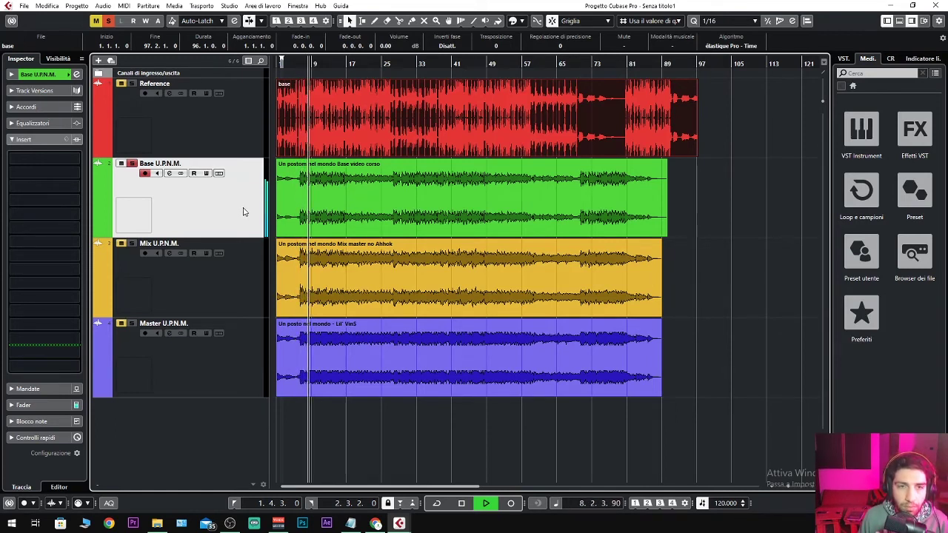
key("space")
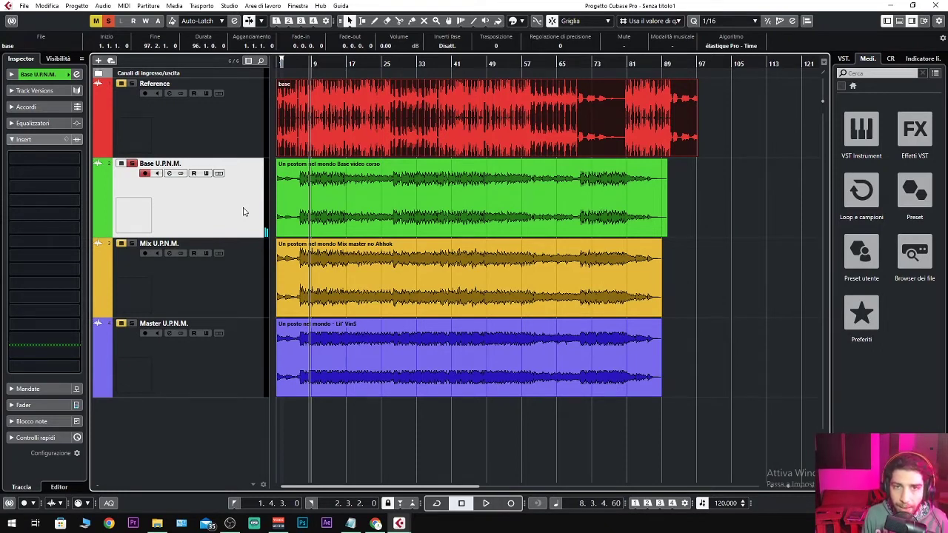
key("space")
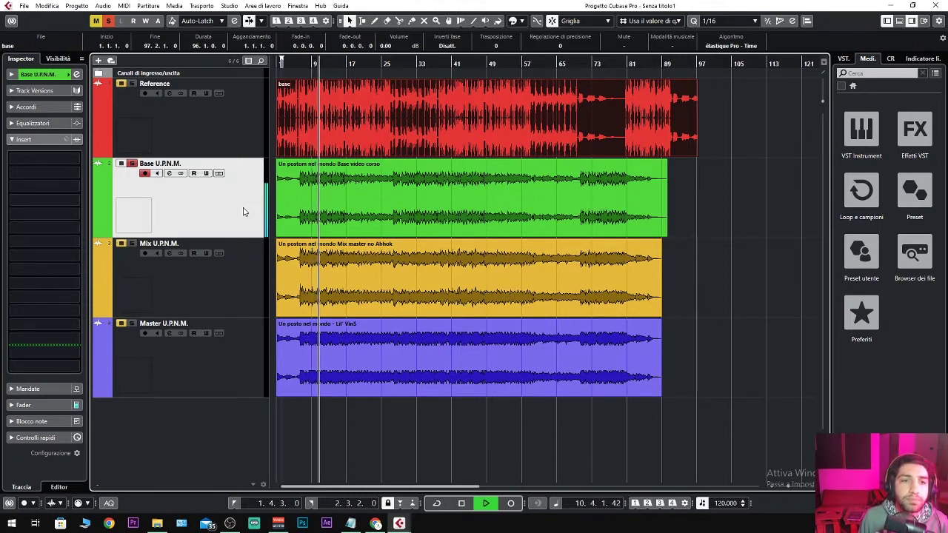
key("space")
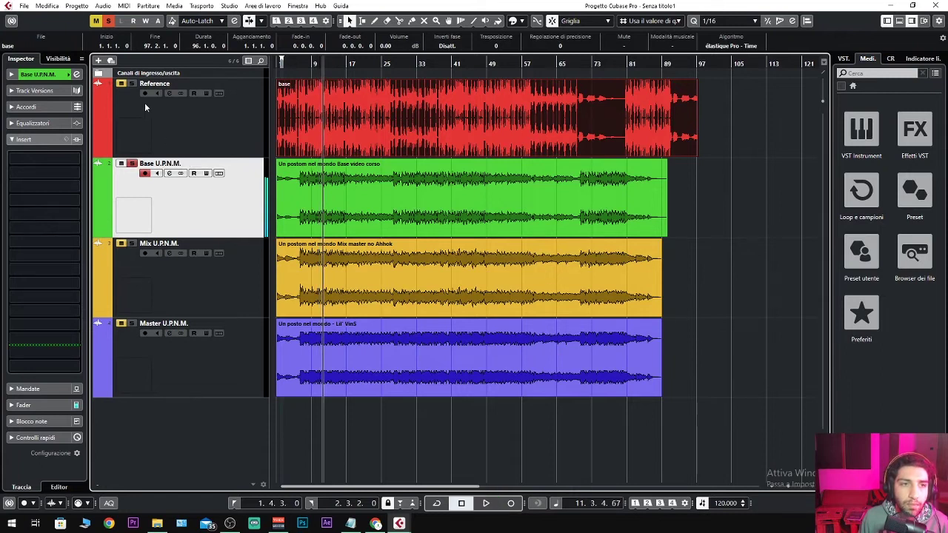
Step: Solo the Reference track during playback and lower the volume of its audio event to -6.08 dB
key("space")
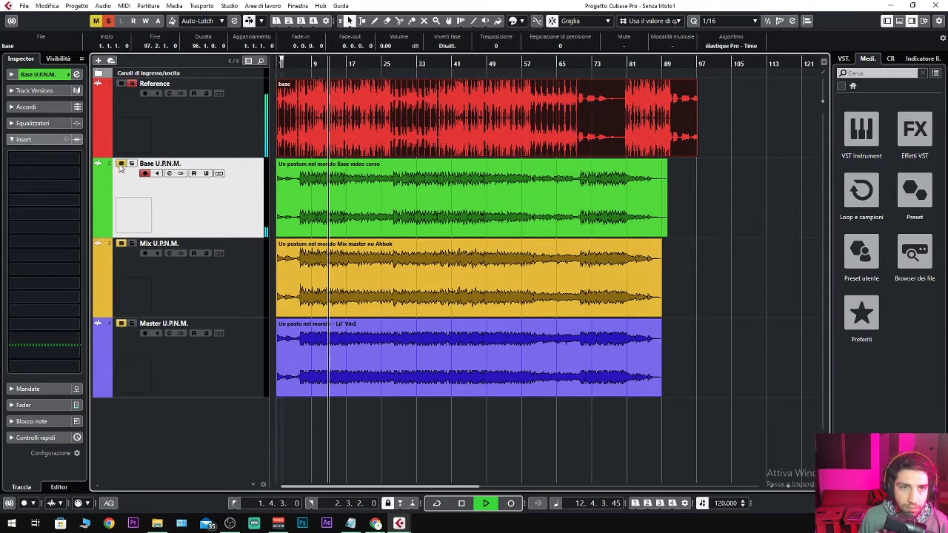
key("space")
left_click(509, 124)
left_click_drag(489, 87, 483, 120)
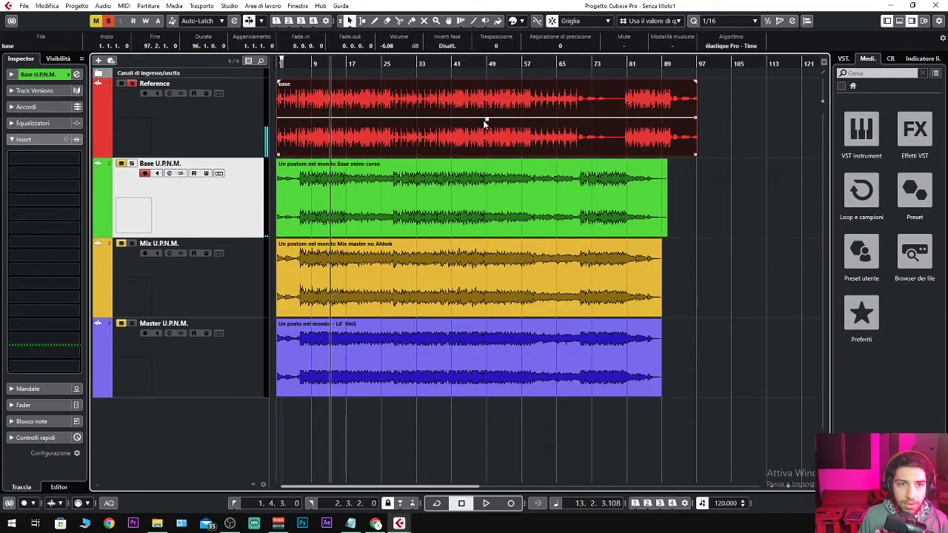
Step: Play the Reference track with its lowered event volume up to around bar 17
key("space")
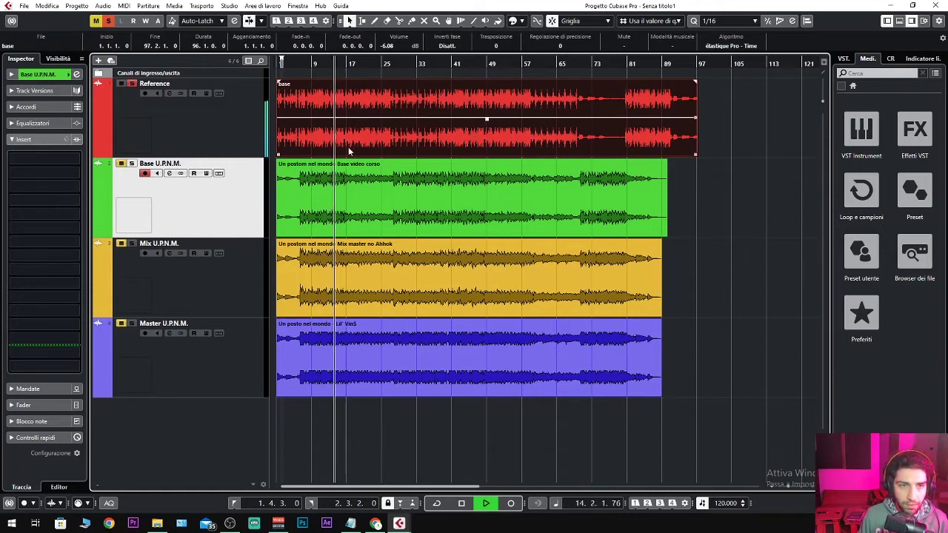
left_click(213, 201)
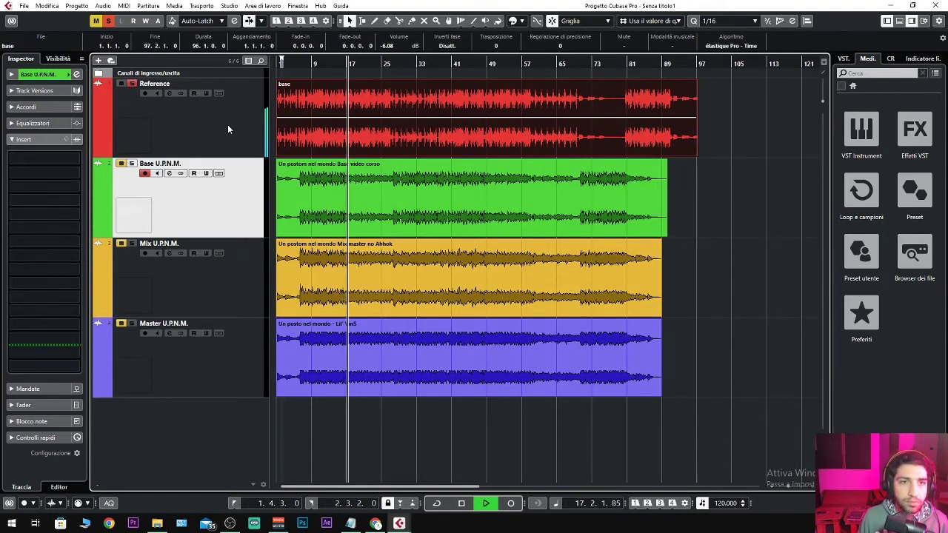
key("space")
Step: Solo the Base U.P.N.M. track in place of Reference and listen to it up to around bar 22
left_click(132, 164)
left_click(120, 83)
key("space")
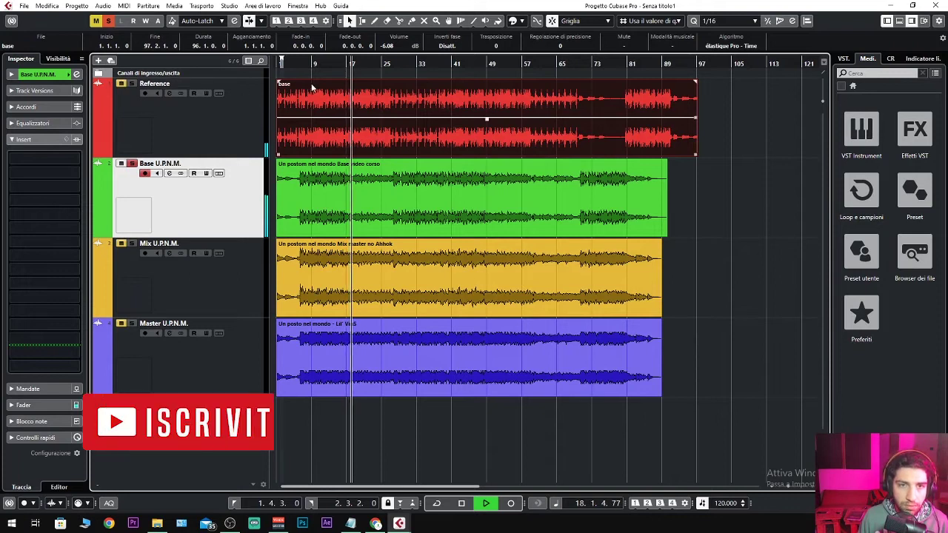
key("space")
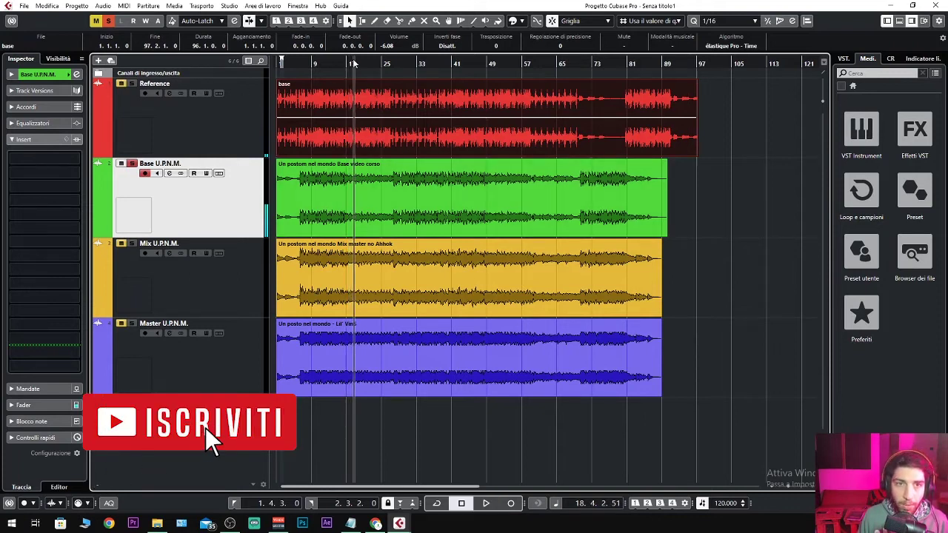
left_click(377, 90)
key("space")
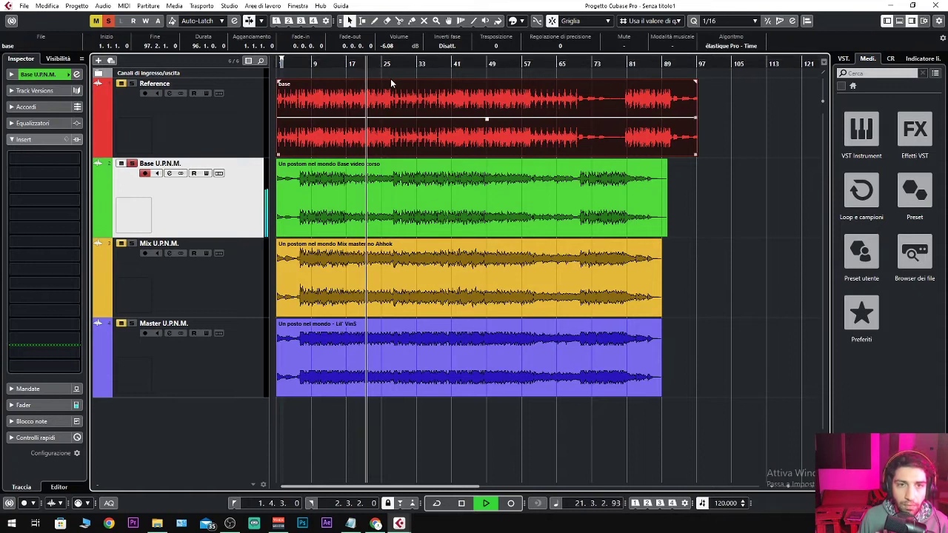
key("space")
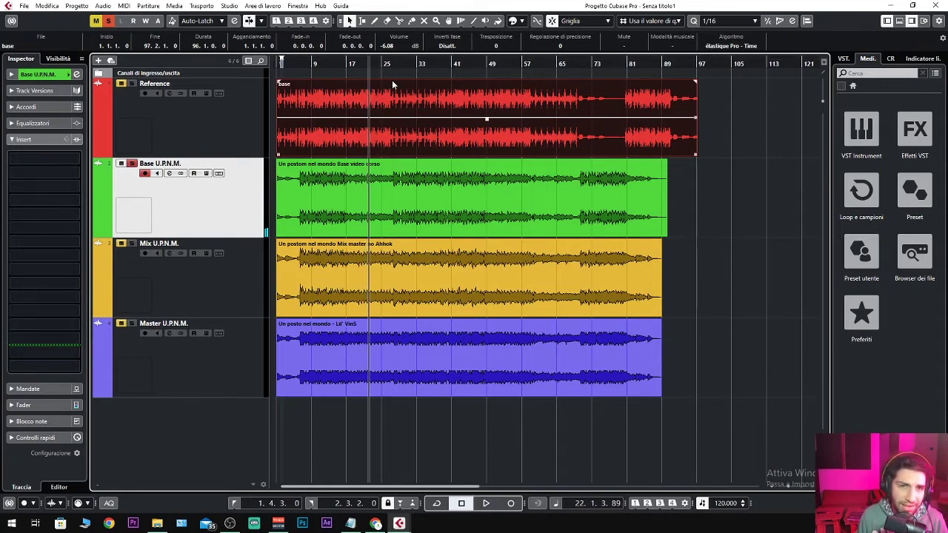
Step: Position the playhead just before bar 28 and listen to the Reference track soloed on its own
left_click(393, 63)
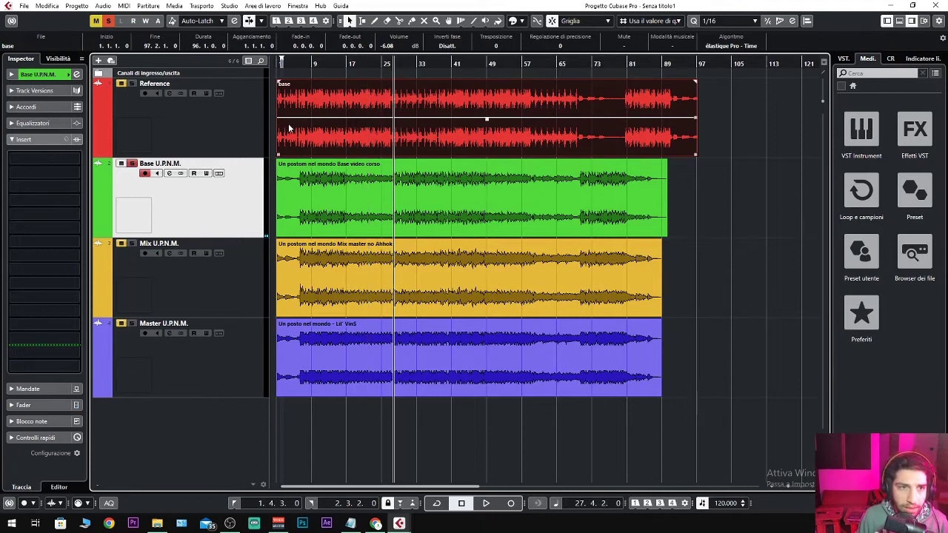
left_click(197, 116)
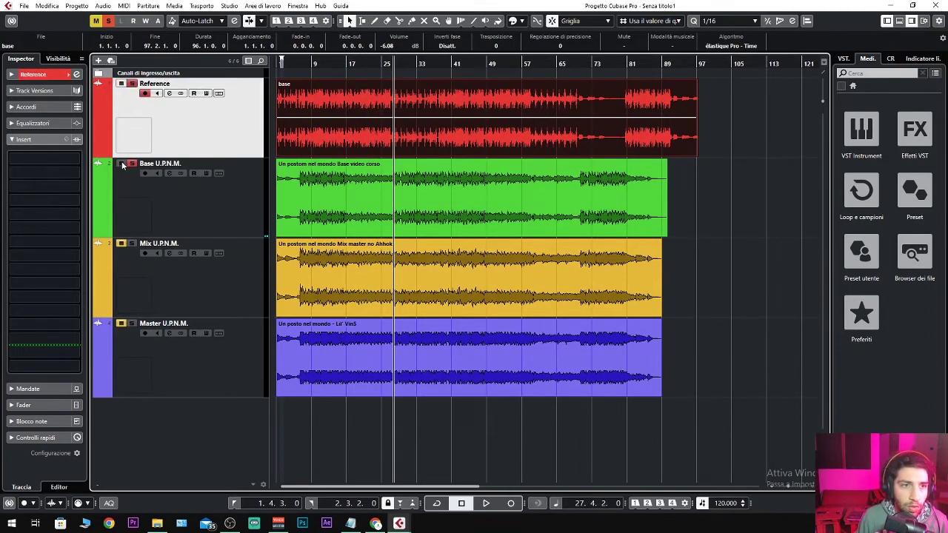
key("space")
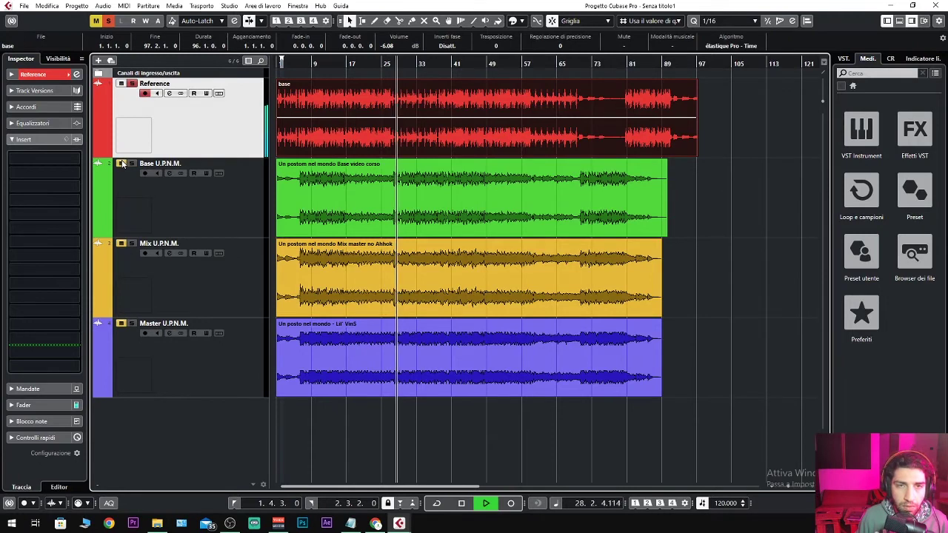
key("space")
Step: Switch the solo back to the Base U.P.N.M. track and place the playhead at around bar 16
left_click(127, 164)
left_click(130, 84)
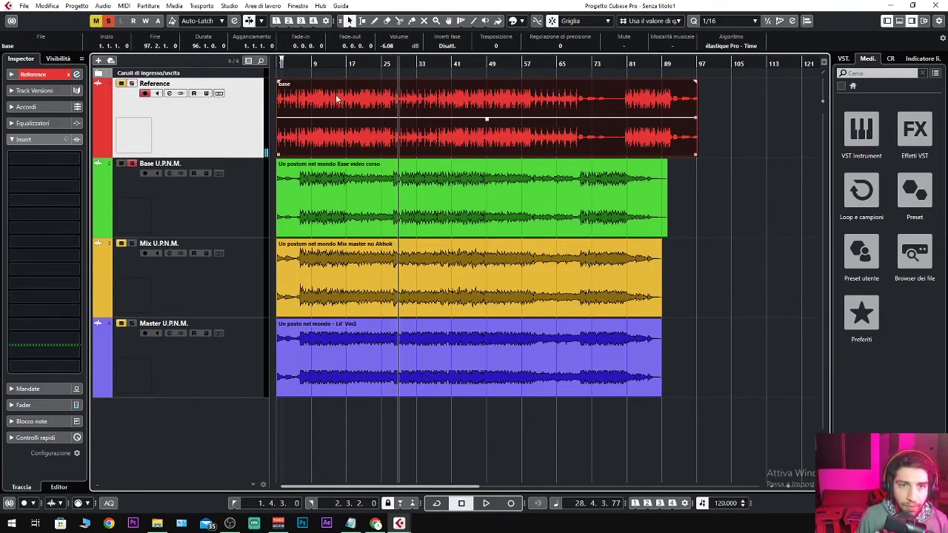
left_click(345, 63)
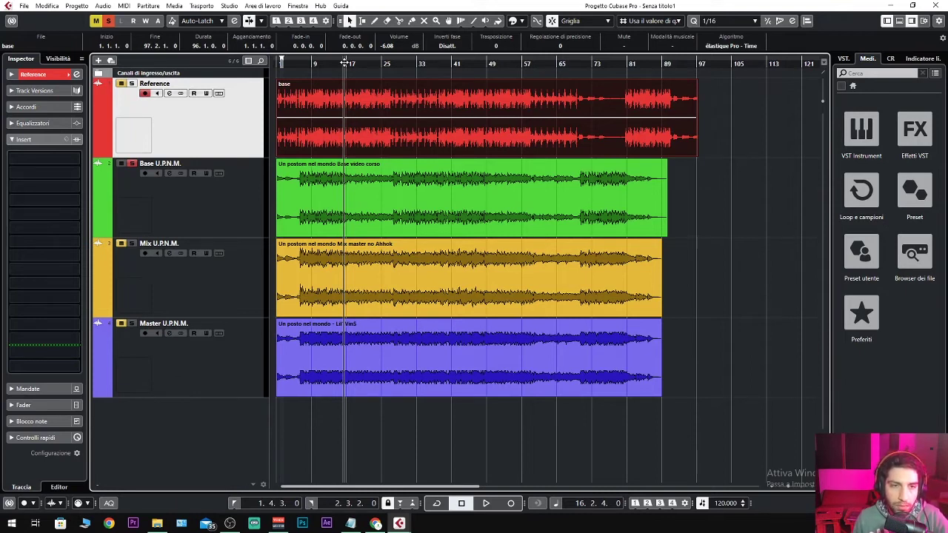
Step: Return the playhead to the project start and select and solo the Mix U.P.N.M. track in place of Base U.P.N.M
key("Home")
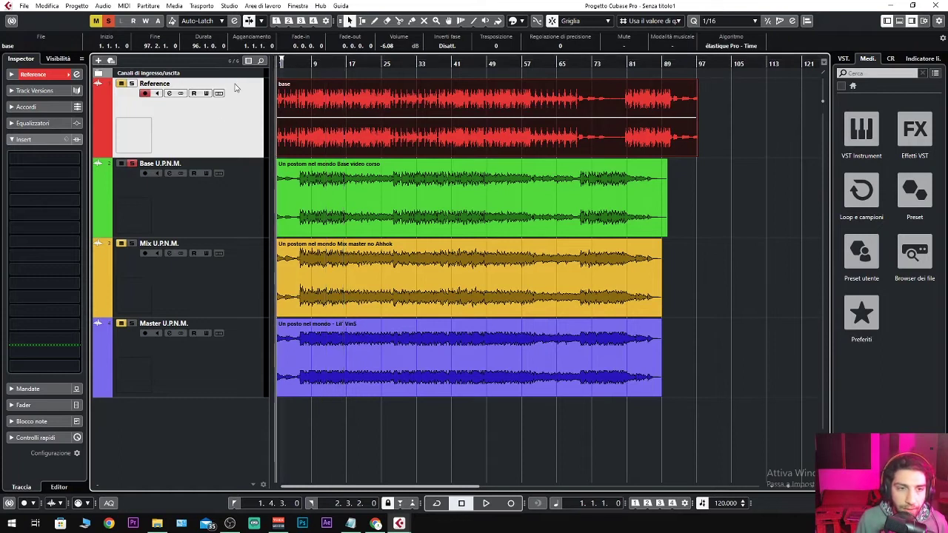
left_click(121, 244)
left_click(122, 165)
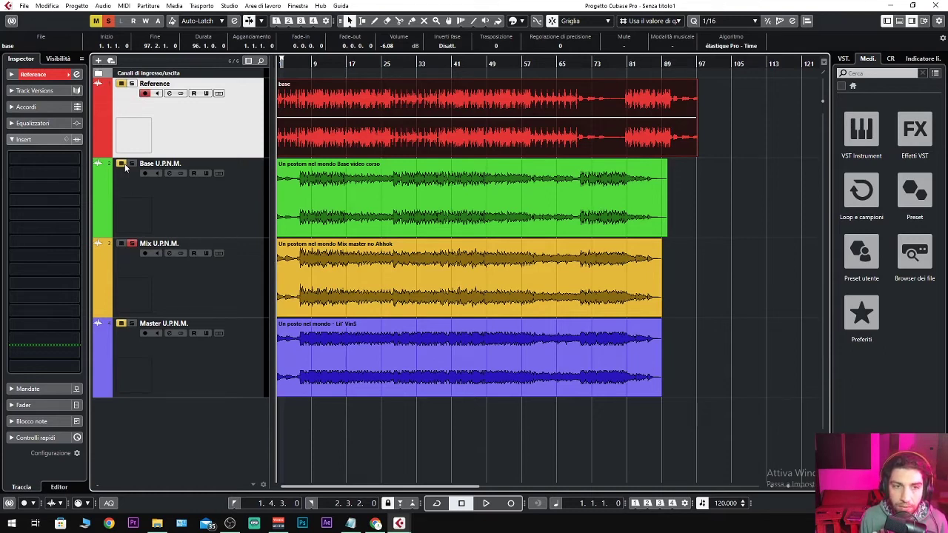
left_click(231, 291)
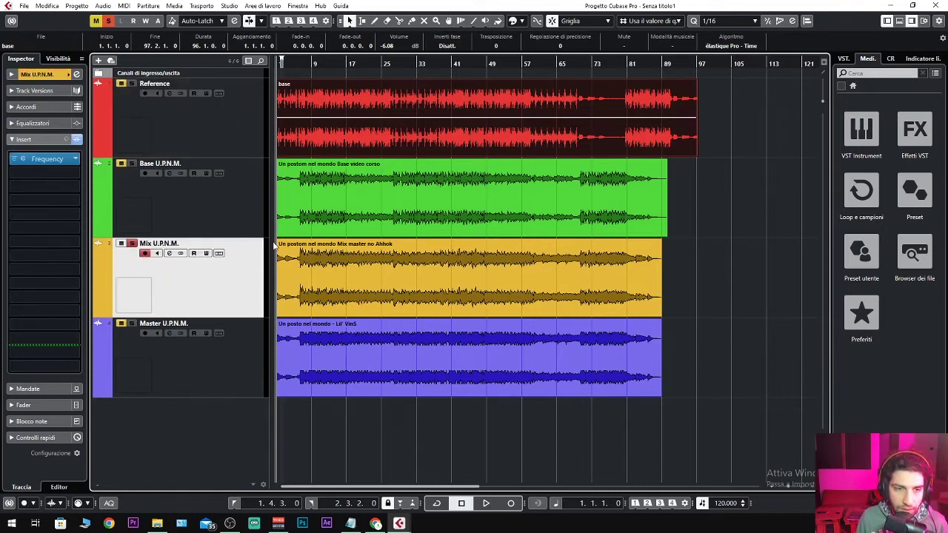
Step: Listen to the soloed Mix U.P.N.M. track from the start up to around bar 32, pausing around bar 14
key("space")
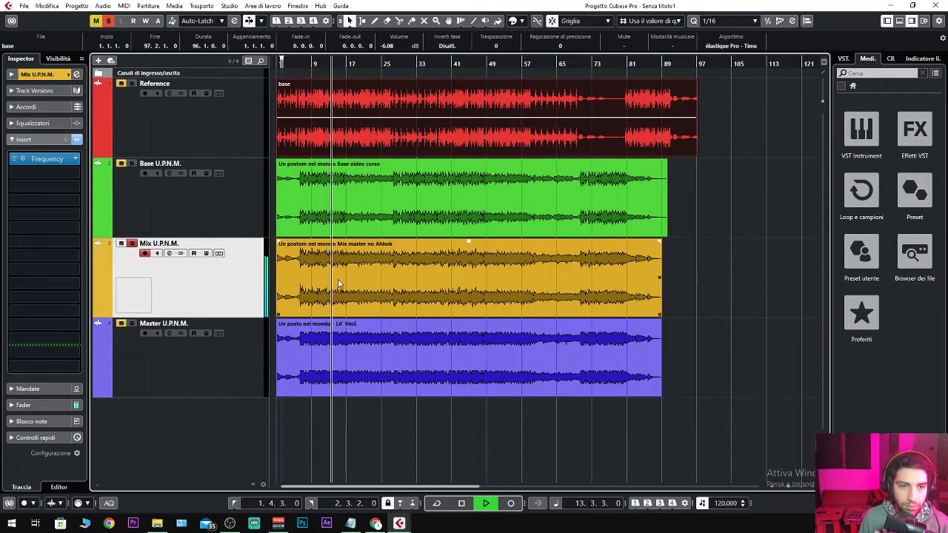
key("space")
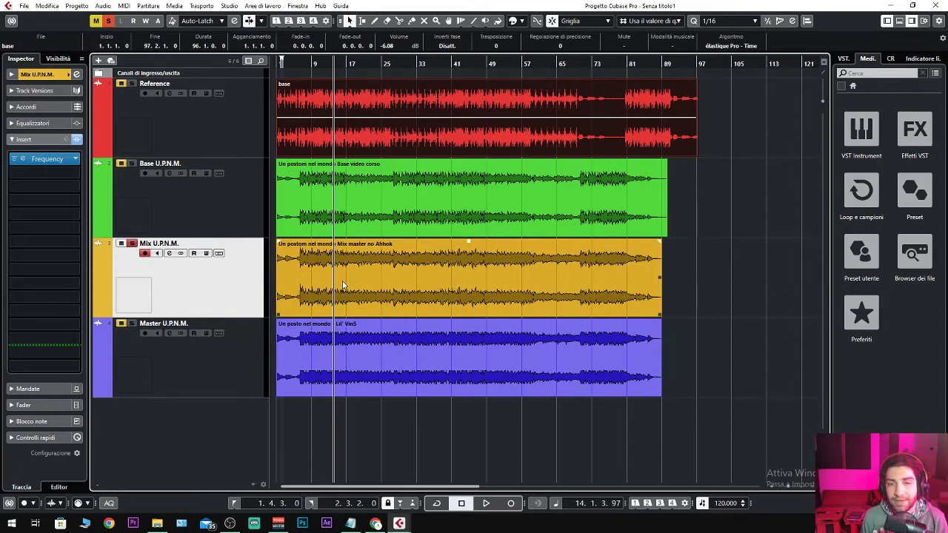
key("space")
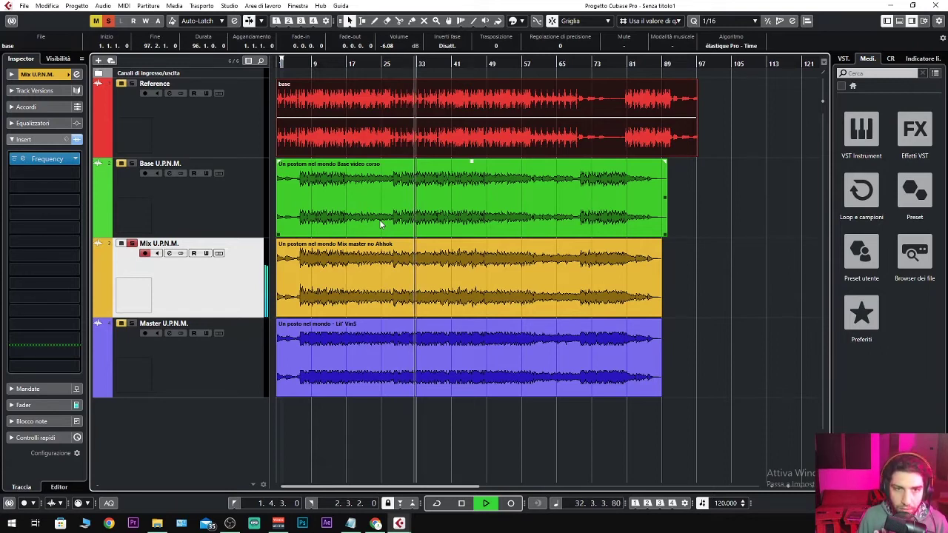
key("space")
Step: Position the playhead just before bar 26 and listen to the soloed Mix U.P.N.M. track up to around bar 28
left_click(379, 102)
left_click_drag(378, 67, 390, 74)
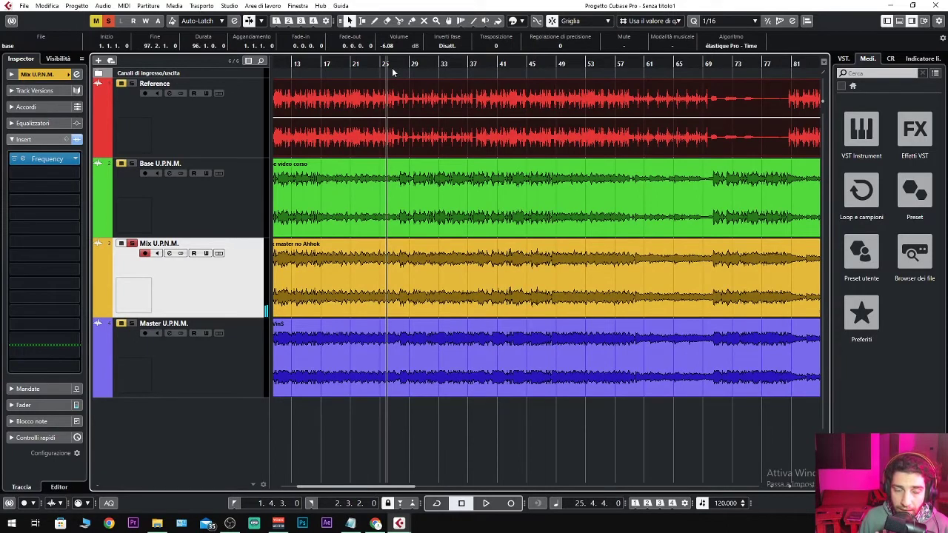
key("space")
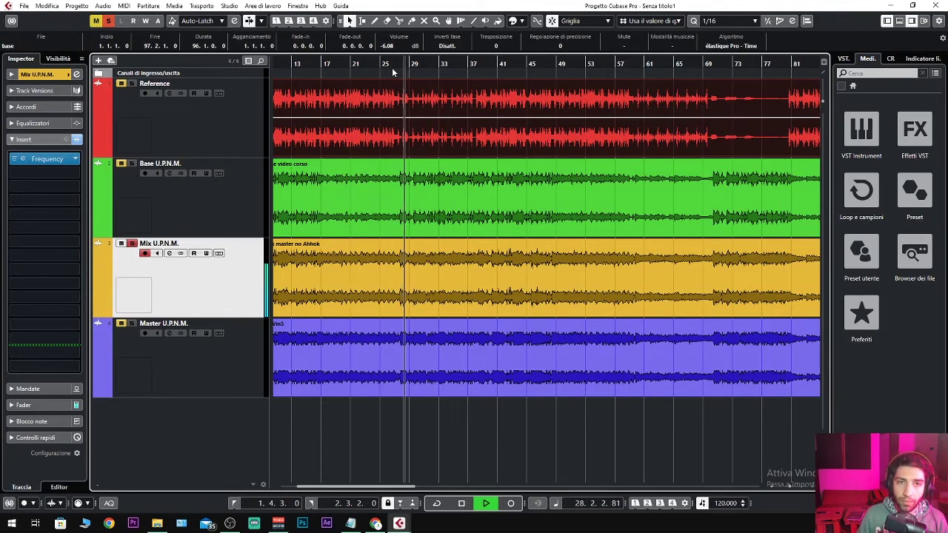
key("space")
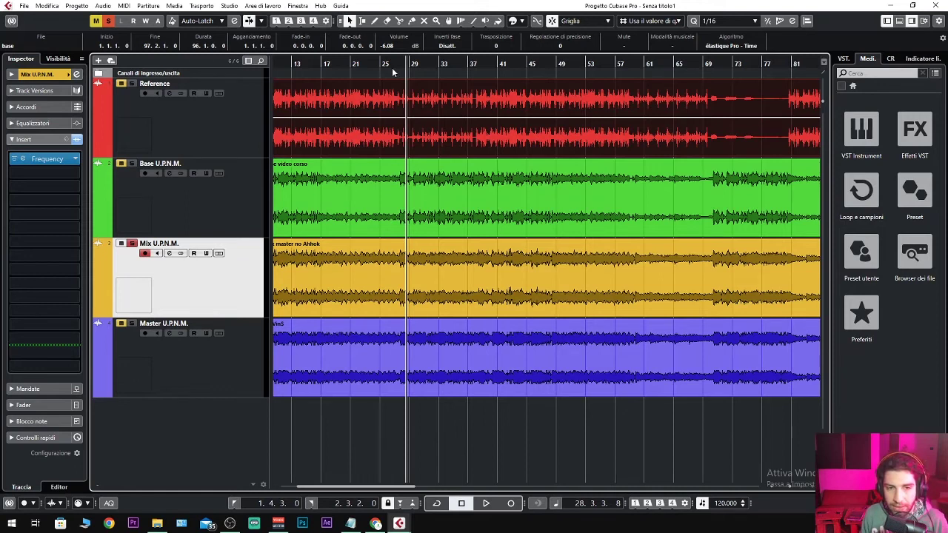
Step: Return to the left locator, solo the Master U.P.N.M. track instead of the Mix, and open its Frequency insert
key("KP_1")
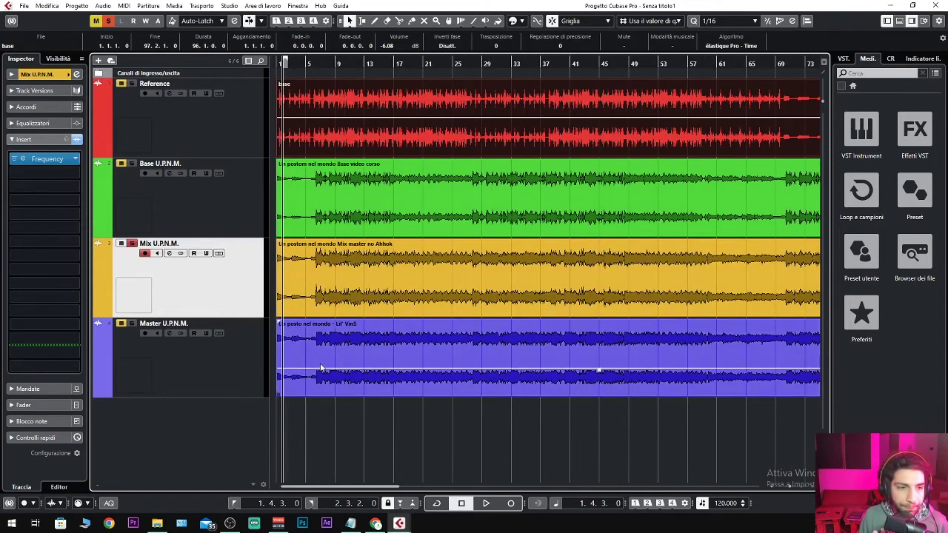
left_click(221, 388)
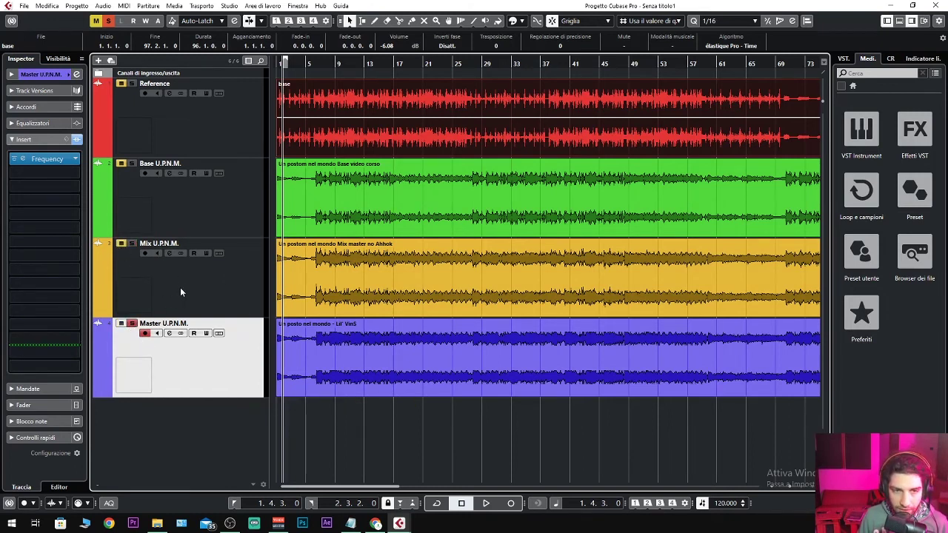
left_click(42, 160)
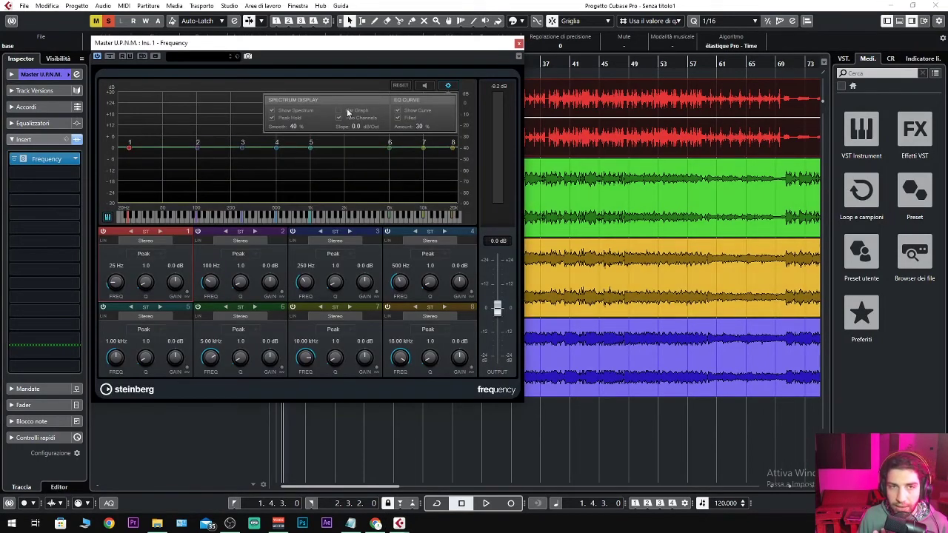
left_click_drag(369, 52, 212, 311)
Step: Open the Frequency insert of the Mix U.P.N.M. track and arrange it side by side with the Master's Frequency window
left_click(193, 270)
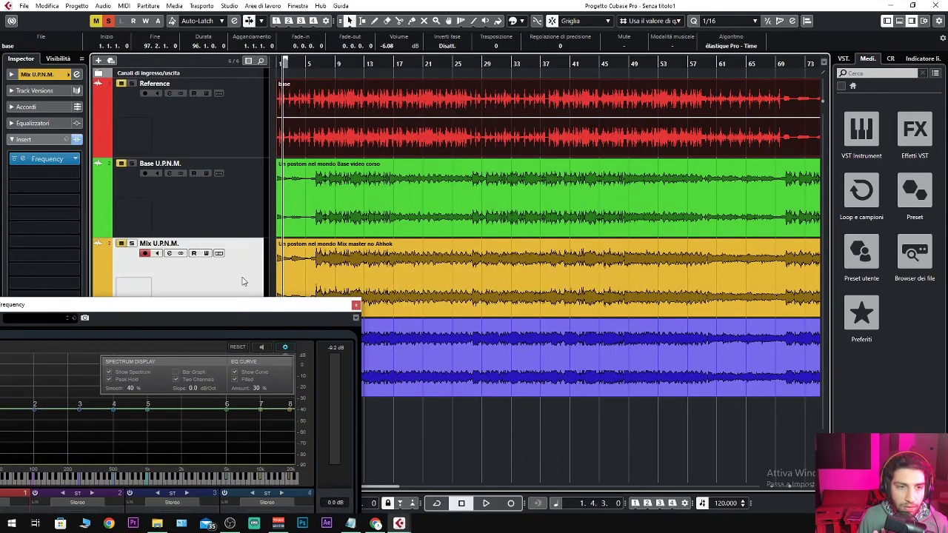
left_click(58, 164)
left_click_drag(227, 311, 340, 107)
left_click_drag(543, 109, 610, 94)
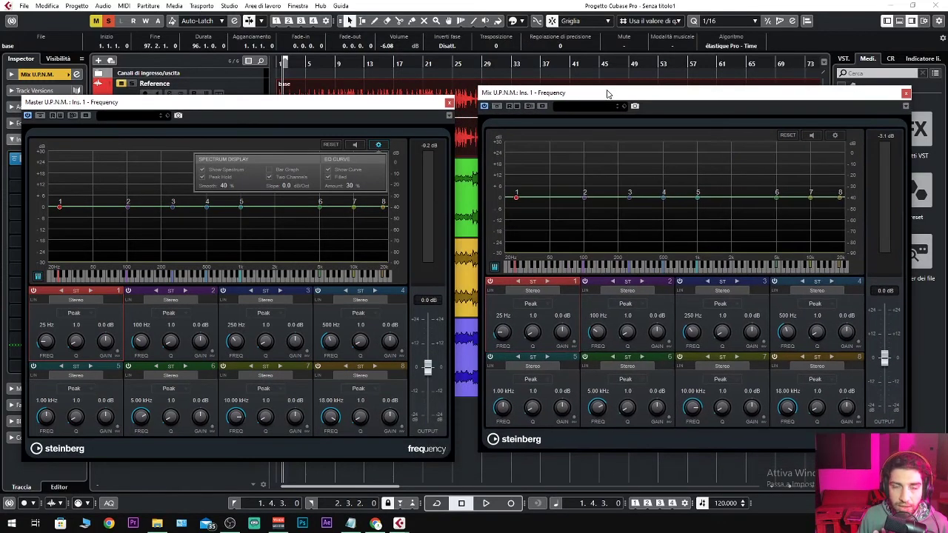
left_click_drag(413, 111, 453, 100)
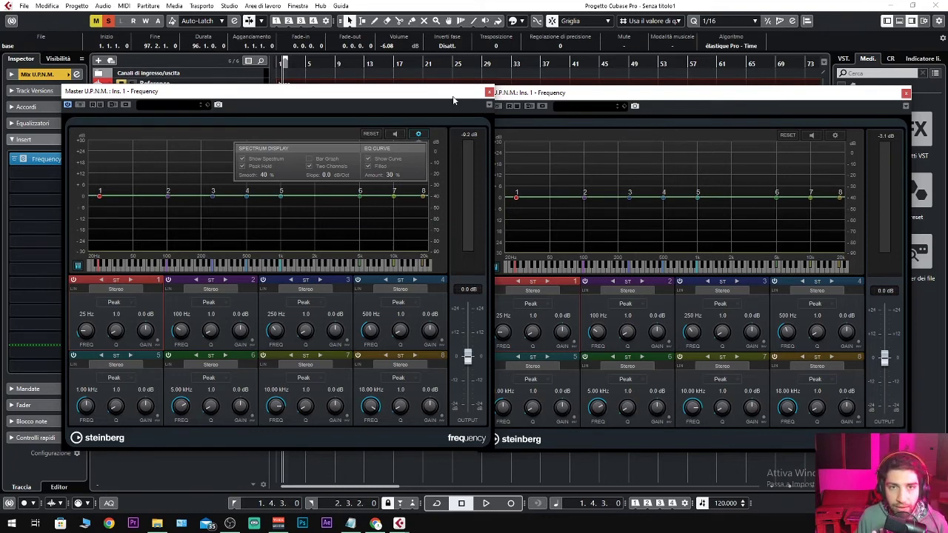
left_click_drag(453, 100, 363, 92)
left_click_drag(619, 103, 623, 79)
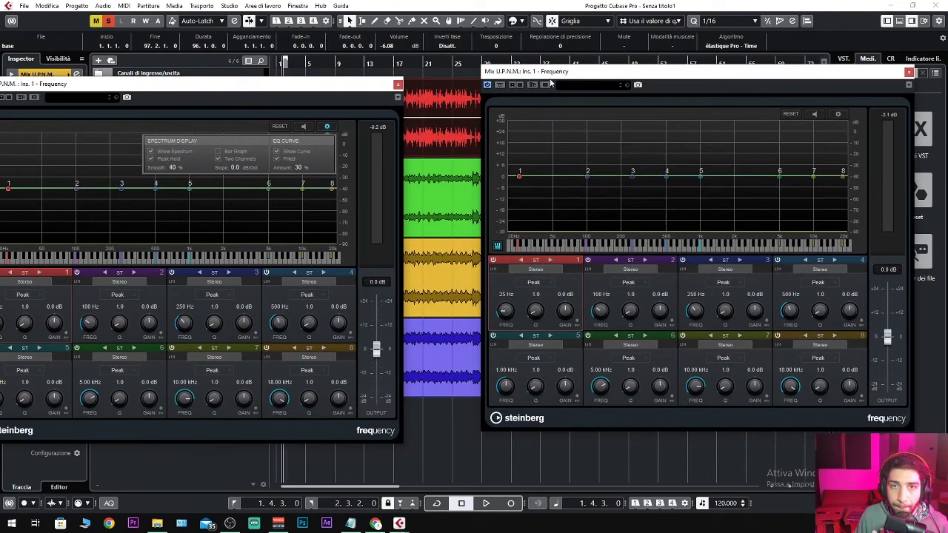
left_click_drag(346, 82, 433, 76)
Step: Play the song in short passages up to around bar 16, comparing the Master and Mix frequency spectra
key("space")
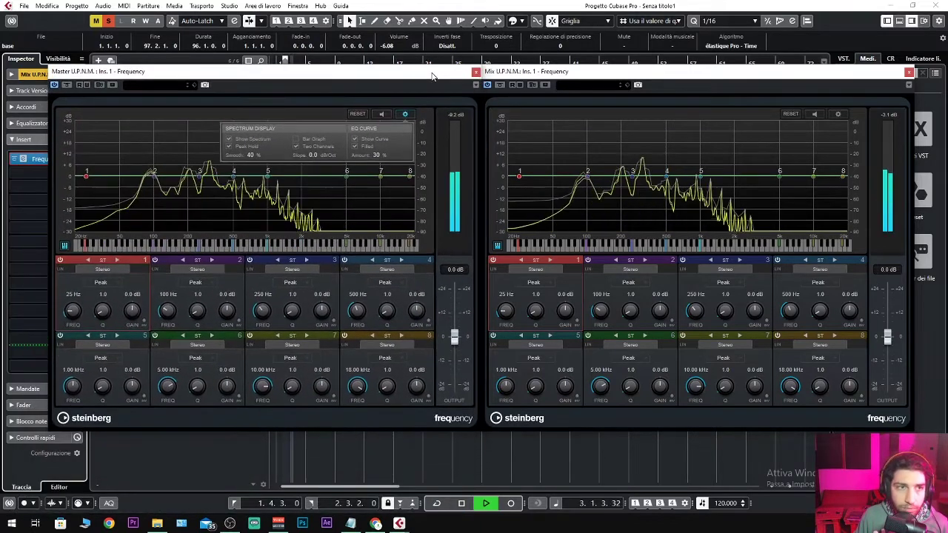
key("space")
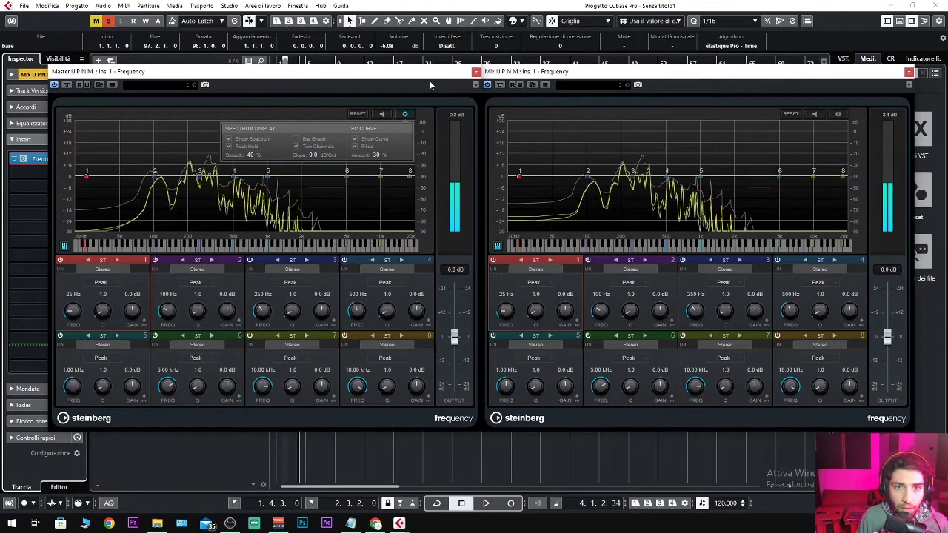
key("space")
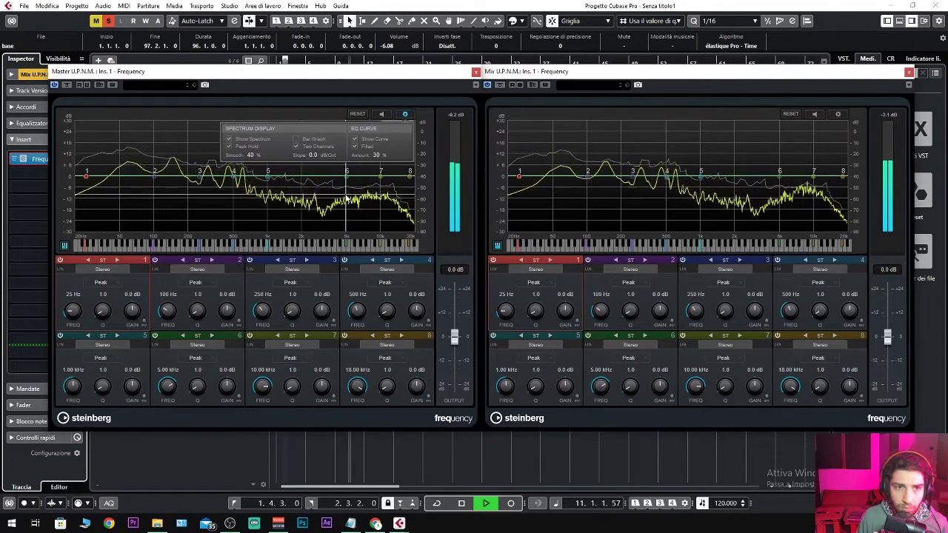
key("space")
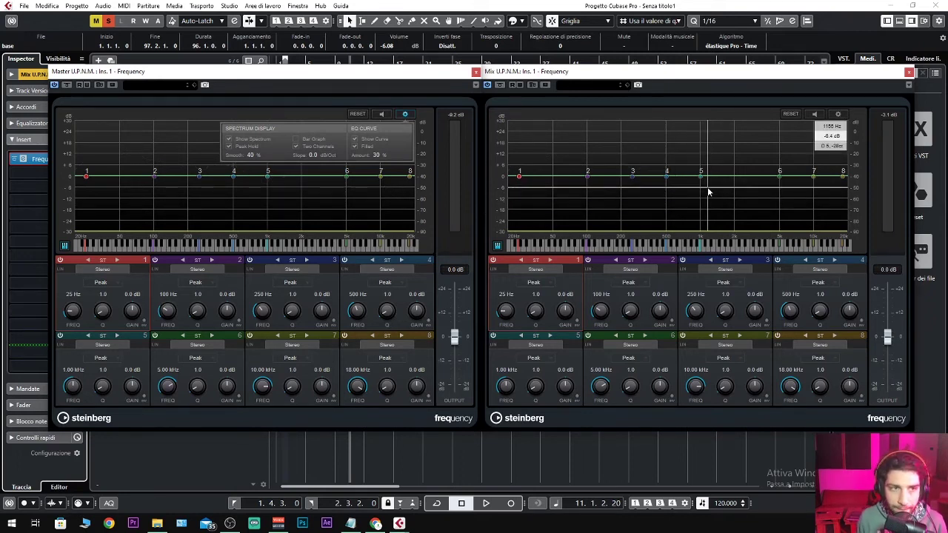
key("space")
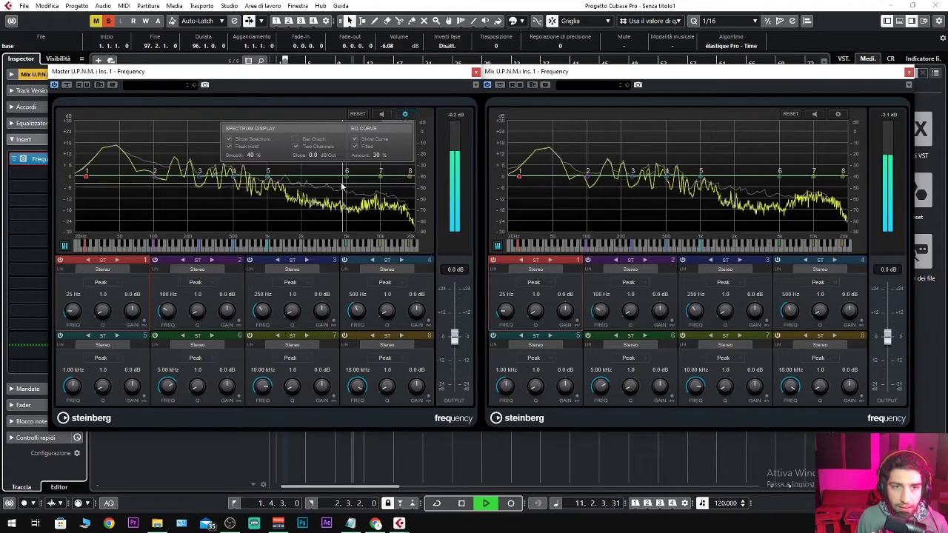
key("space")
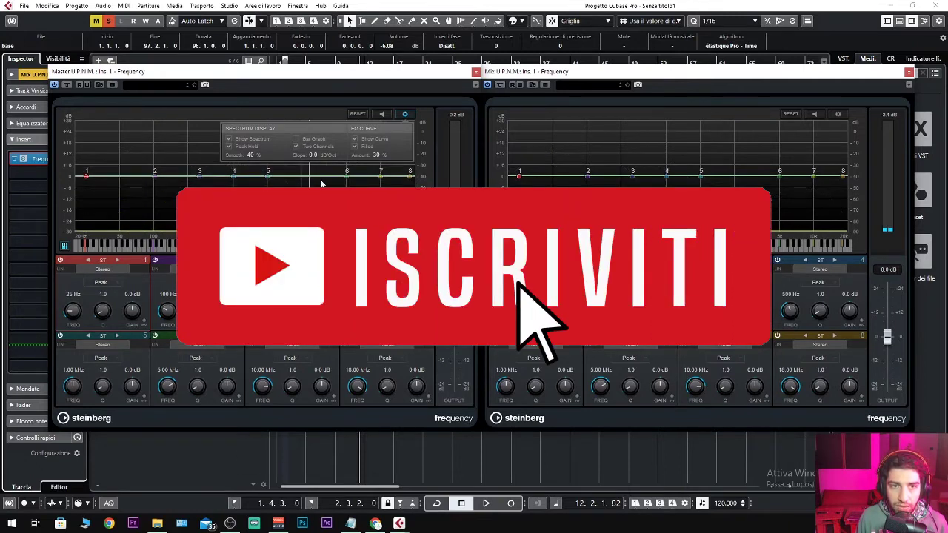
key("space")
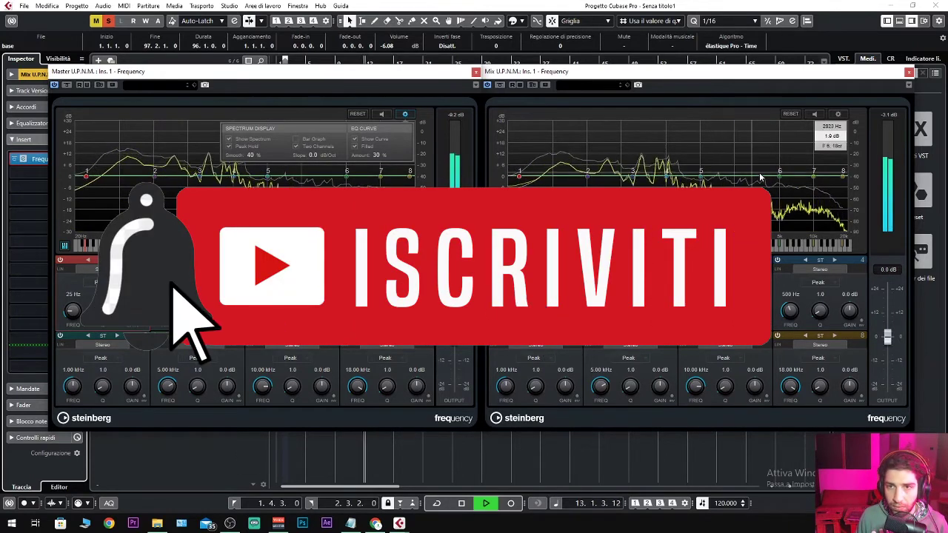
key("space")
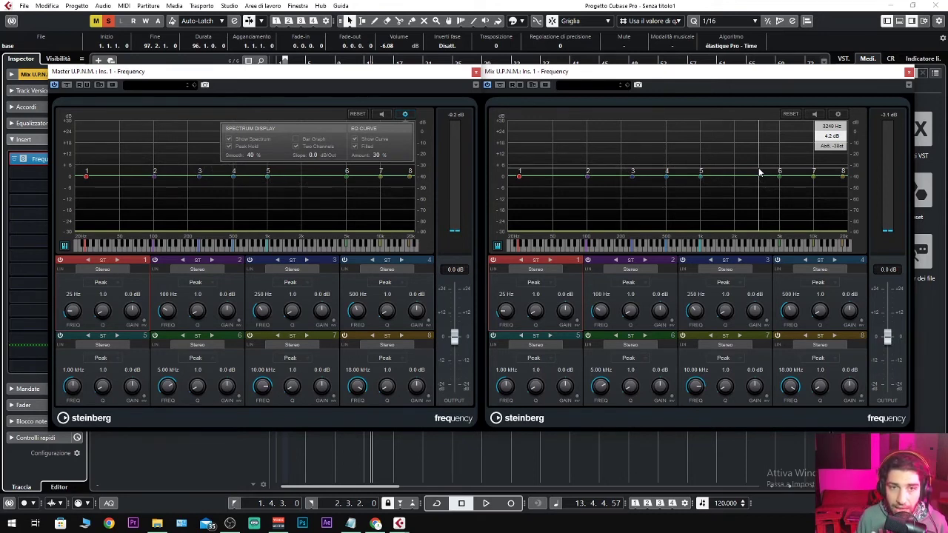
key("space")
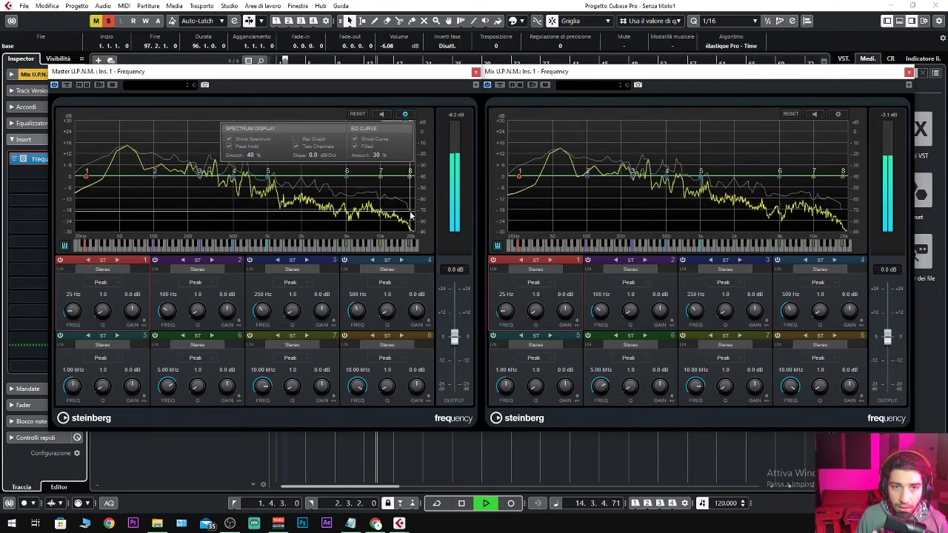
key("space")
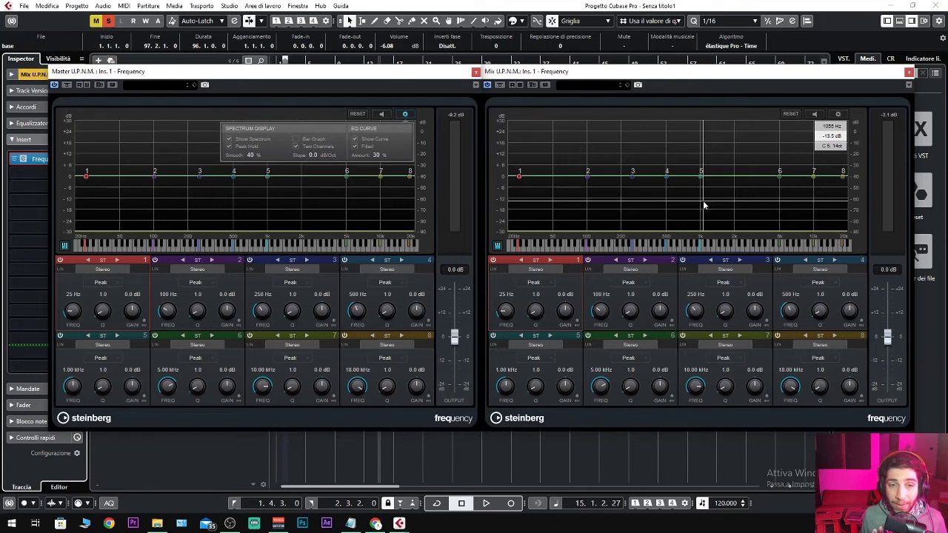
key("space")
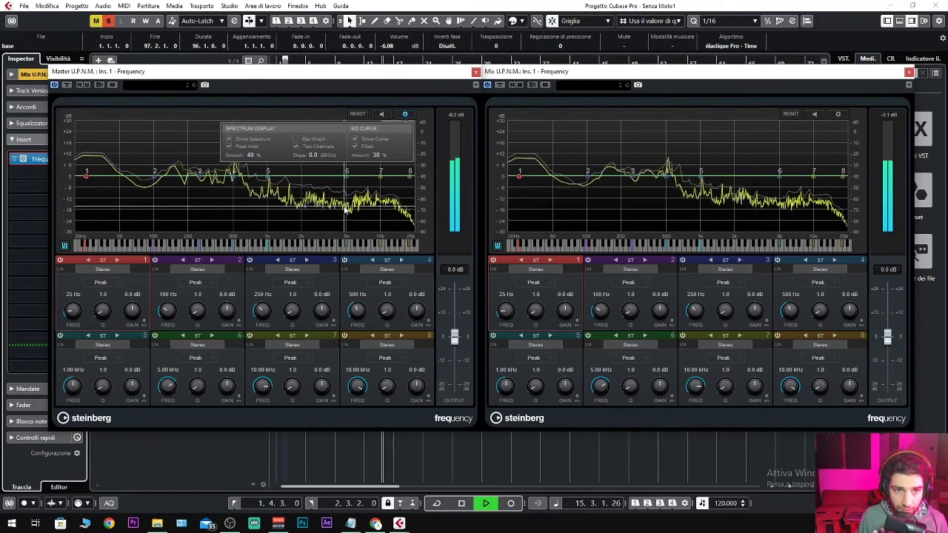
Step: Move the Master's Frequency window aside and compare Mix U.P.N.M. with Master U.P.N.M. by alternating their solos up to around bar 19
left_click_drag(368, 77, 289, 414)
left_click(131, 243)
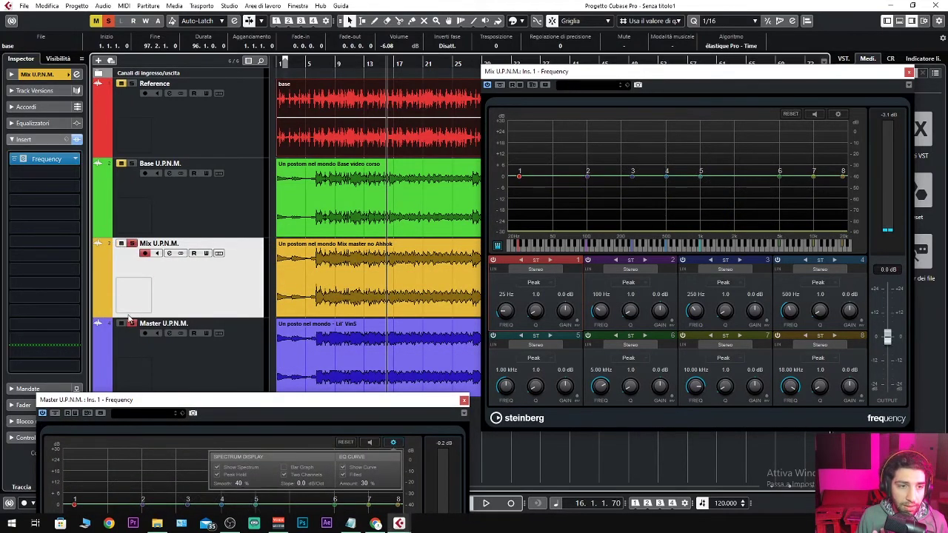
key("space")
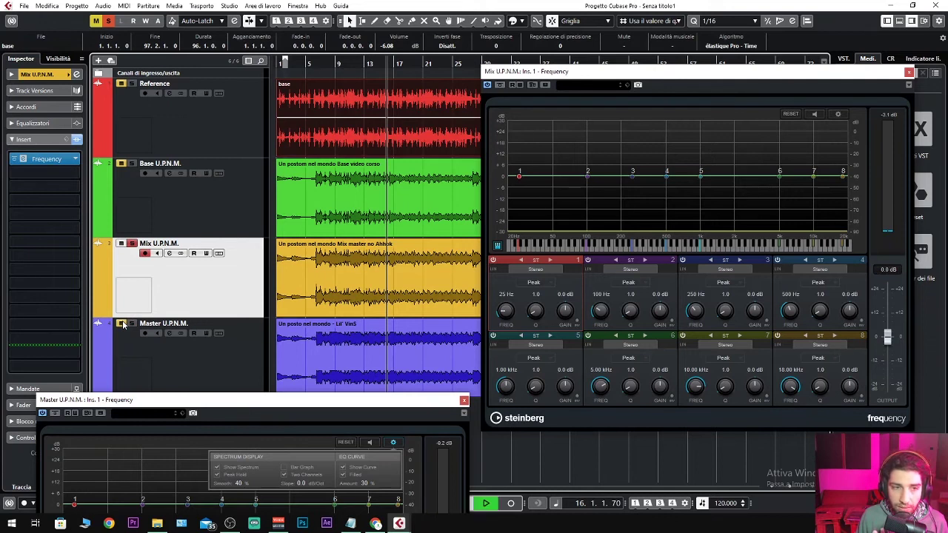
left_click(124, 326)
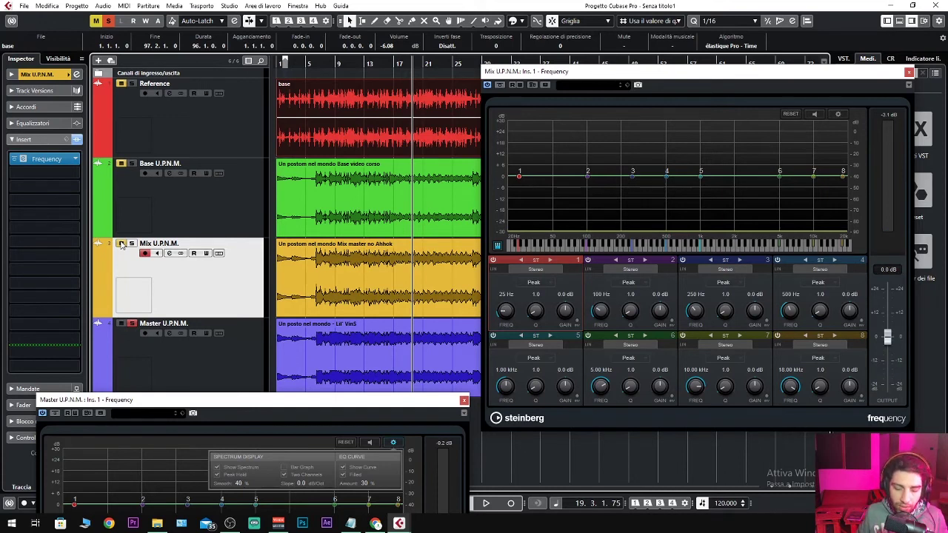
Step: Bring the Master's Frequency window back up, then close the Frequency windows of both the Master and Mix tracks
left_click_drag(273, 400, 286, 65)
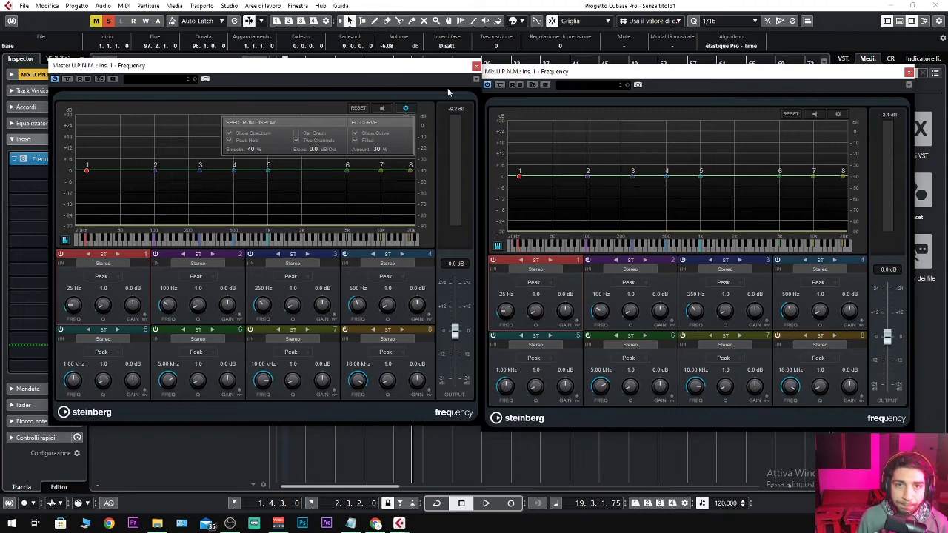
left_click(476, 66)
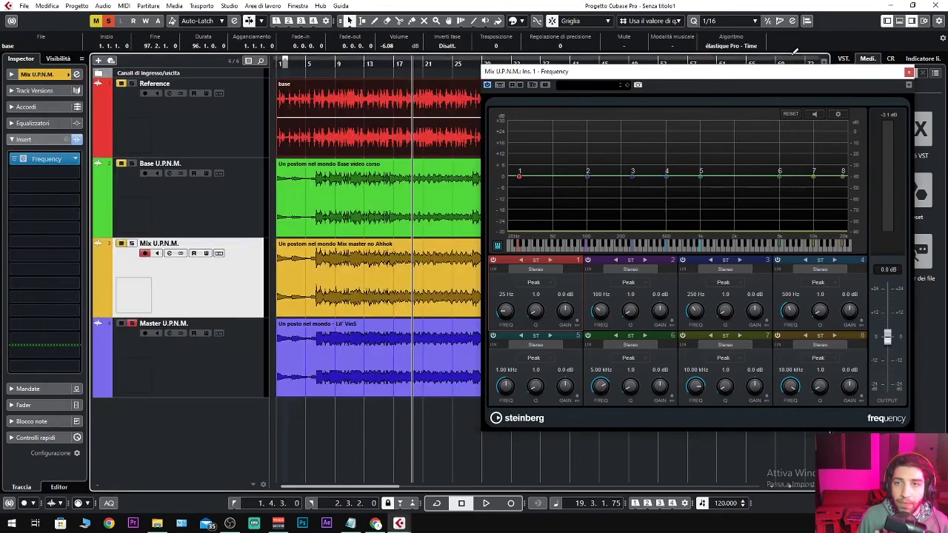
left_click(909, 72)
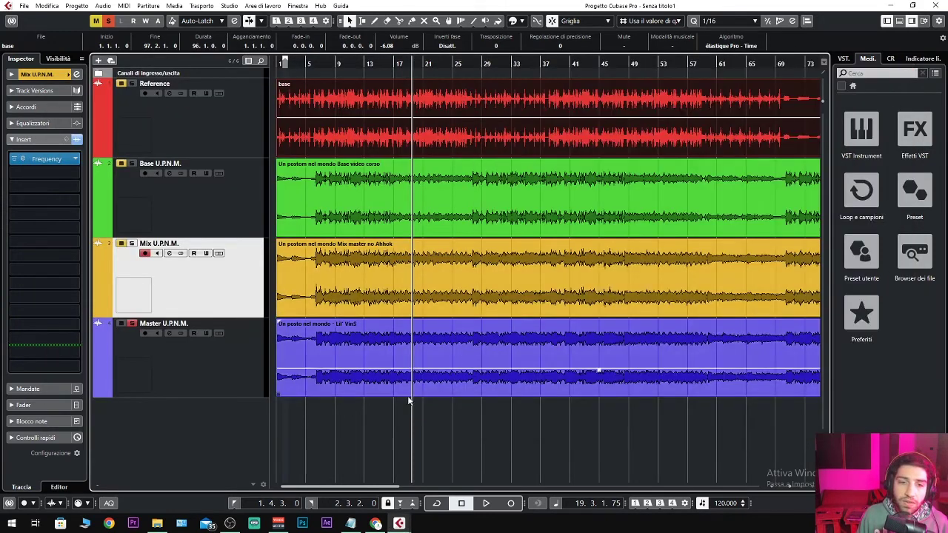
Step: Set the Master U.P.N.M. event's volume to 0 dB and place the playhead just before bar 24
left_click(552, 351)
left_click(387, 46)
type("0")
key("Return")
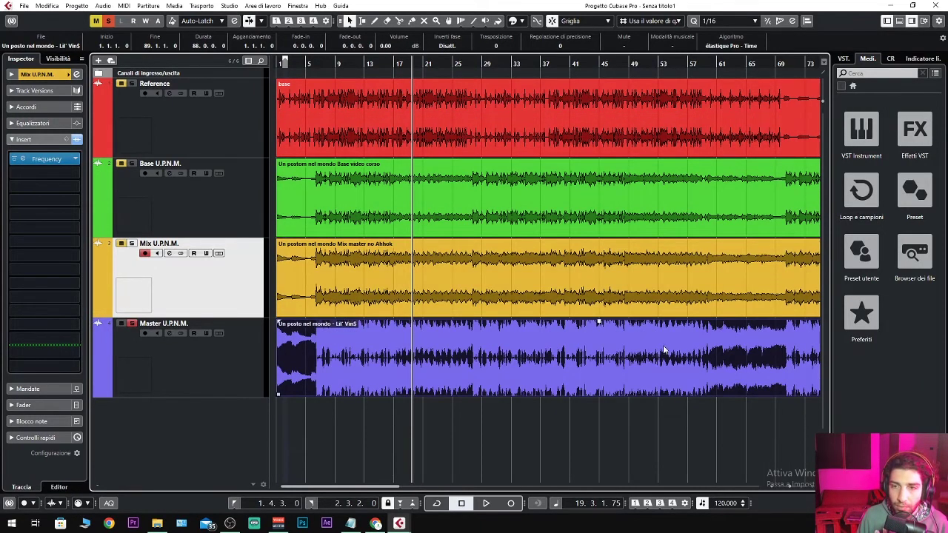
left_click_drag(357, 62, 388, 66)
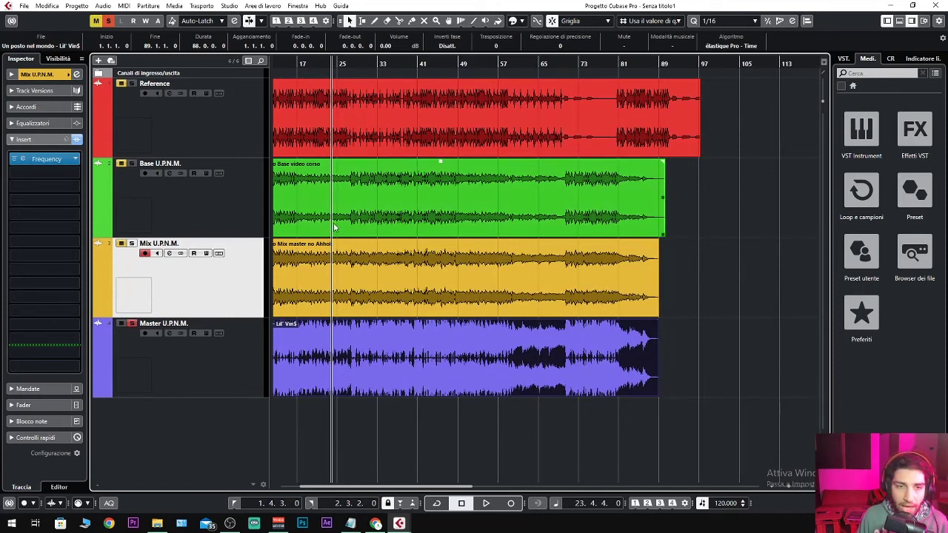
Step: Place the playhead just before bar 10 and insert the WLM Plus Stereo loudness meter after Frequency on the Master U.P.N.M. track
left_click_drag(315, 65, 347, 111)
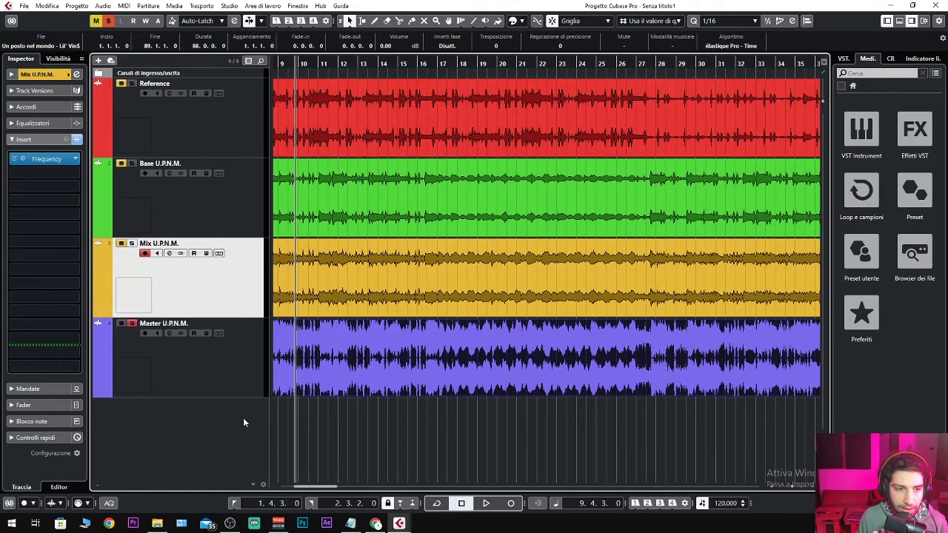
left_click(237, 381)
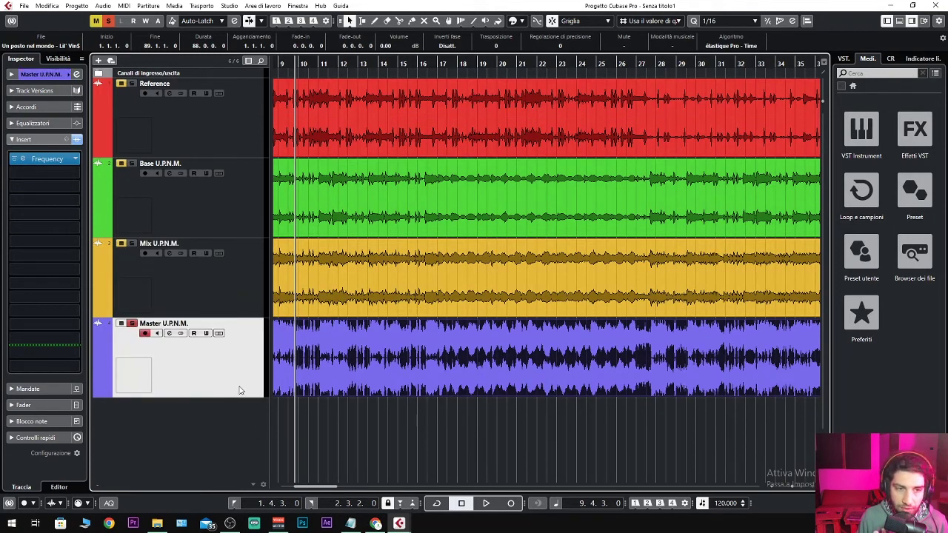
left_click(60, 160)
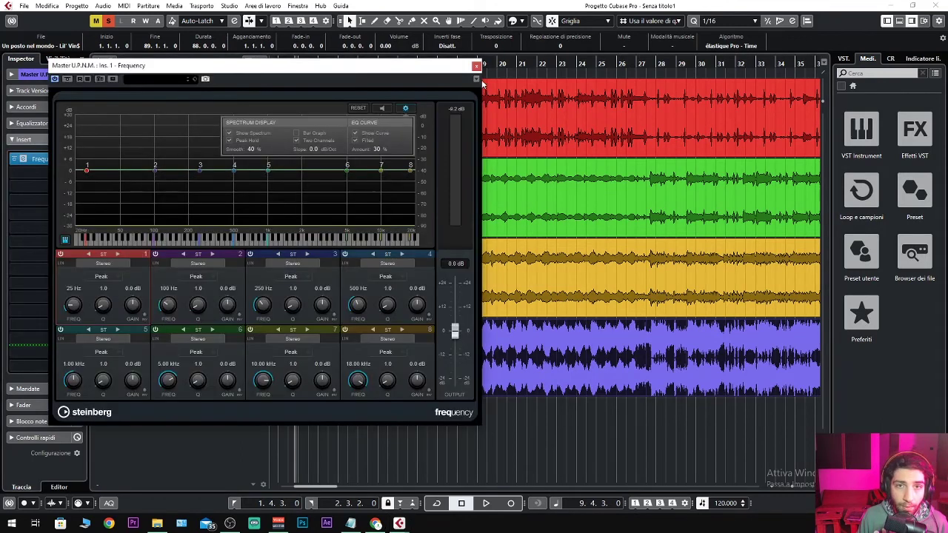
left_click(476, 66)
left_click(76, 175)
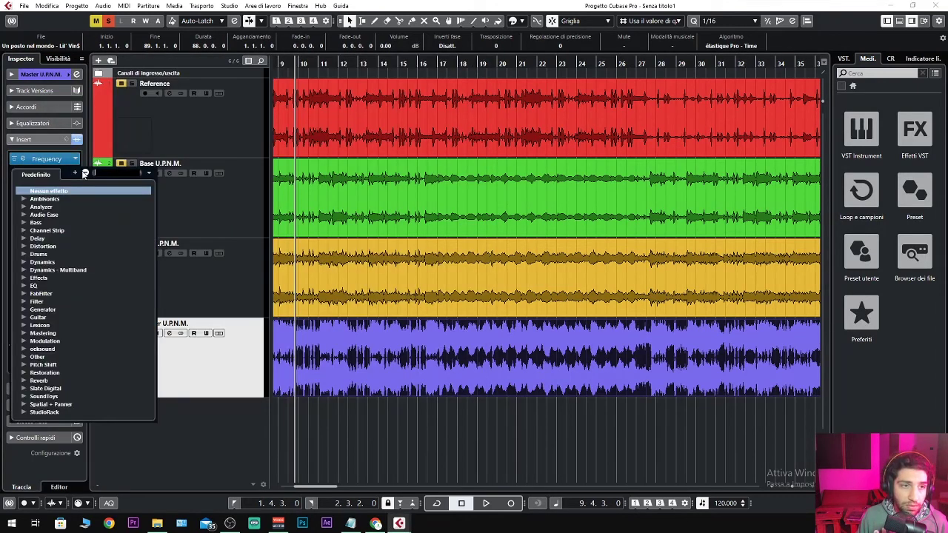
left_click(24, 207)
left_click(73, 341)
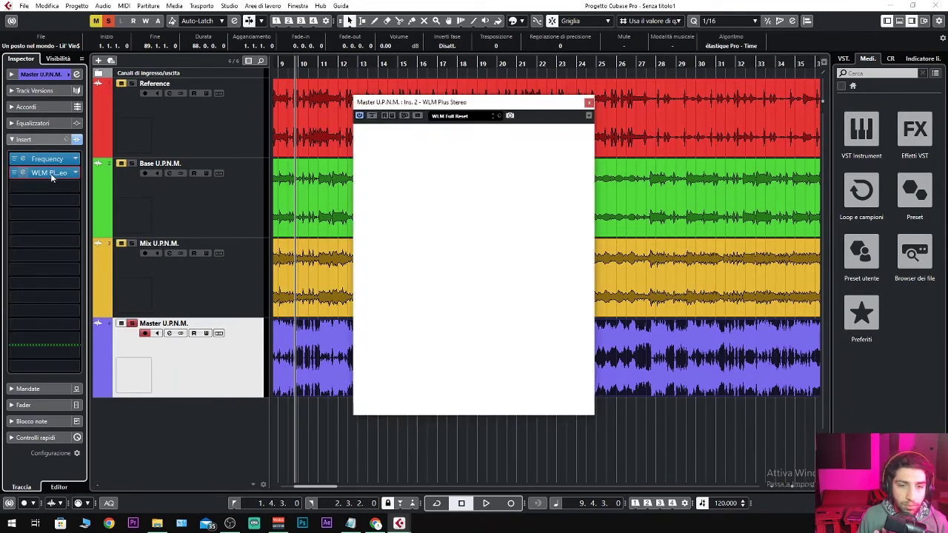
Step: Measure the Master's loudness with WLM Plus by playing in passages up to about bar 17, and close the meter window
key("space")
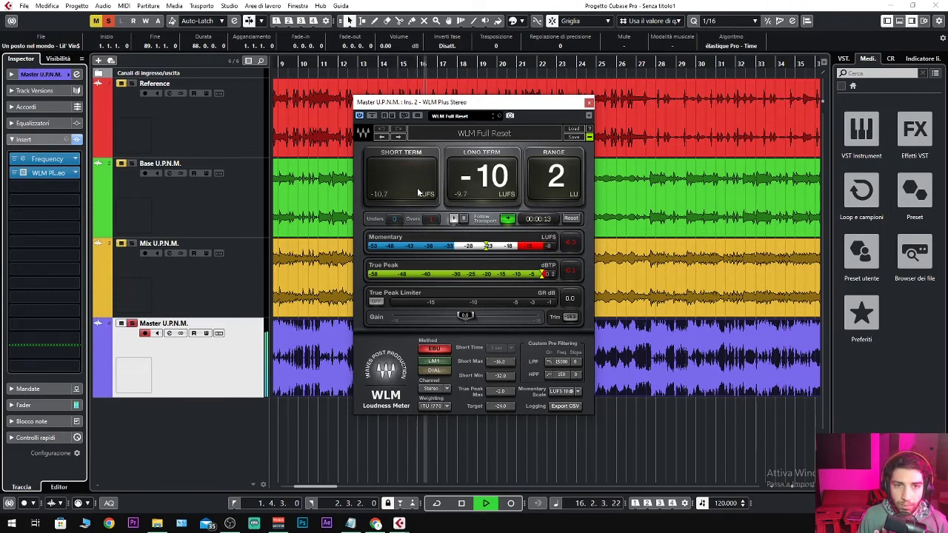
key("space")
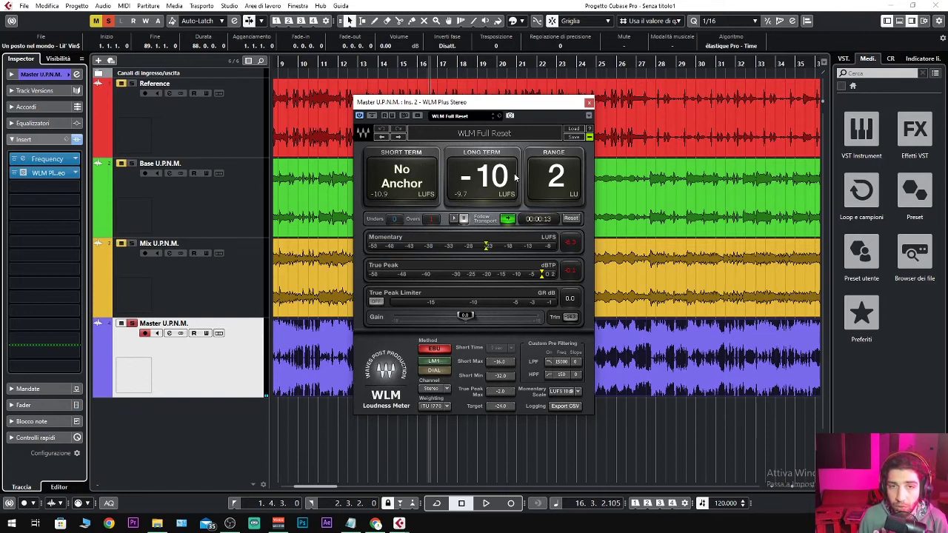
key("space")
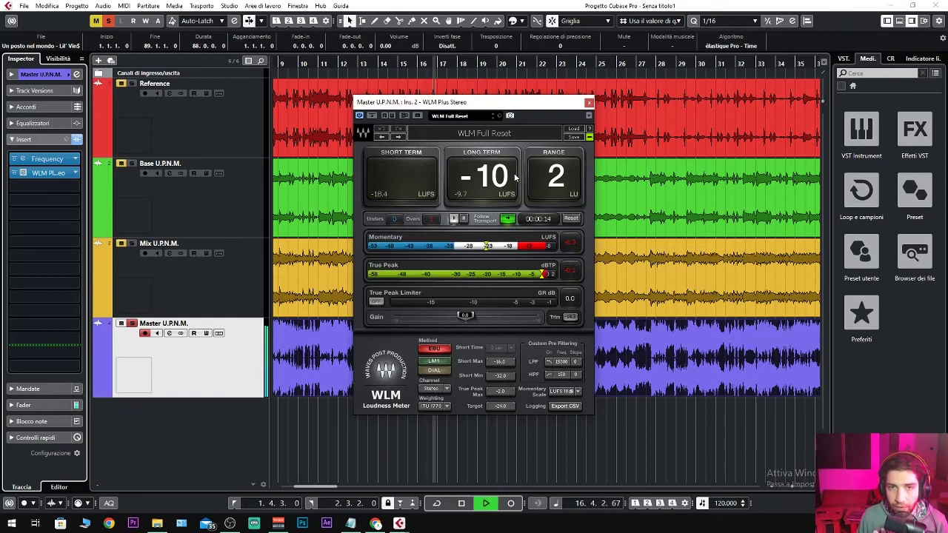
key("space")
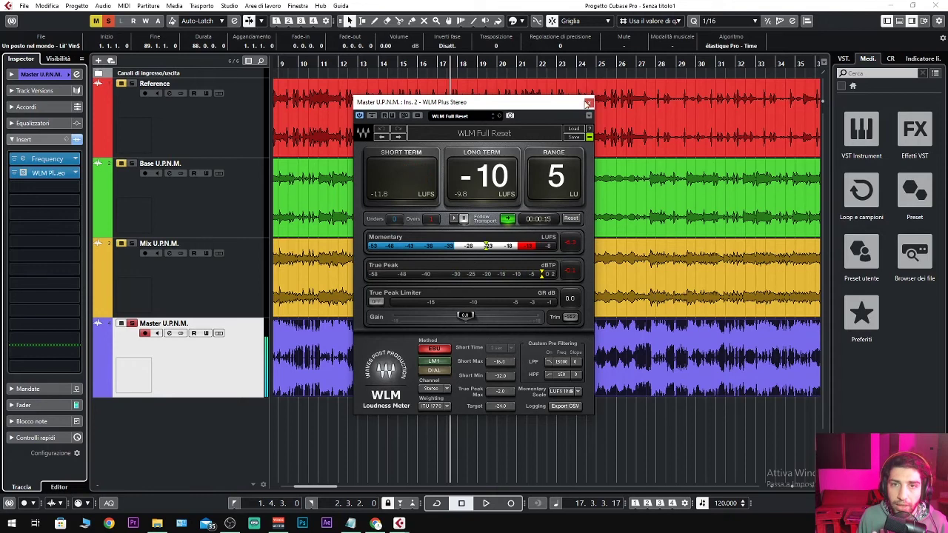
left_click(592, 104)
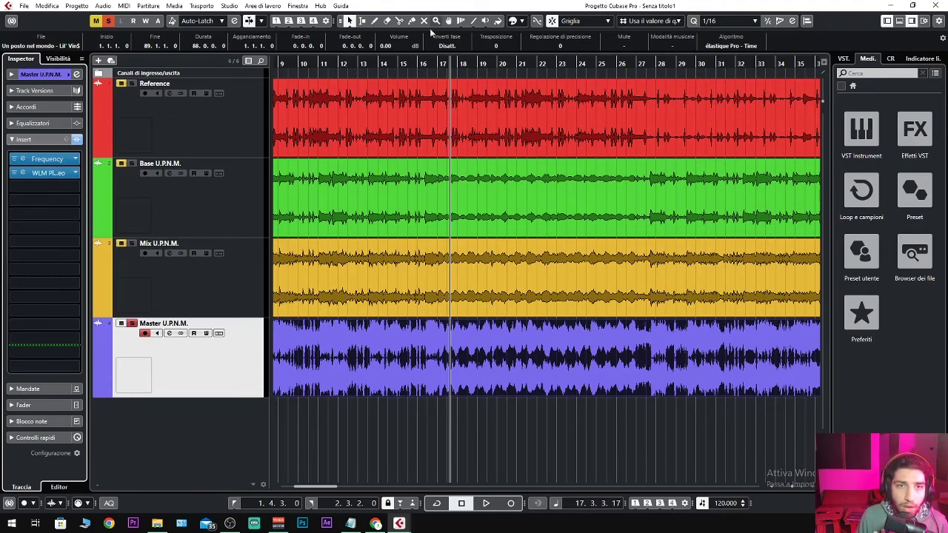
Step: Play Reference alone from the song's start, and bring the Master U.P.N.M. solo back in around bar 7
left_click_drag(413, 66, 431, 115)
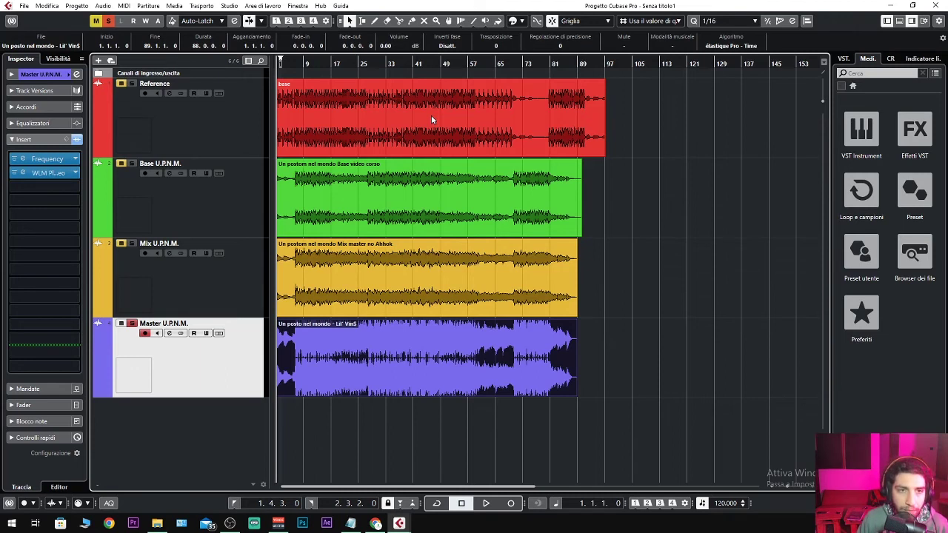
left_click(132, 84)
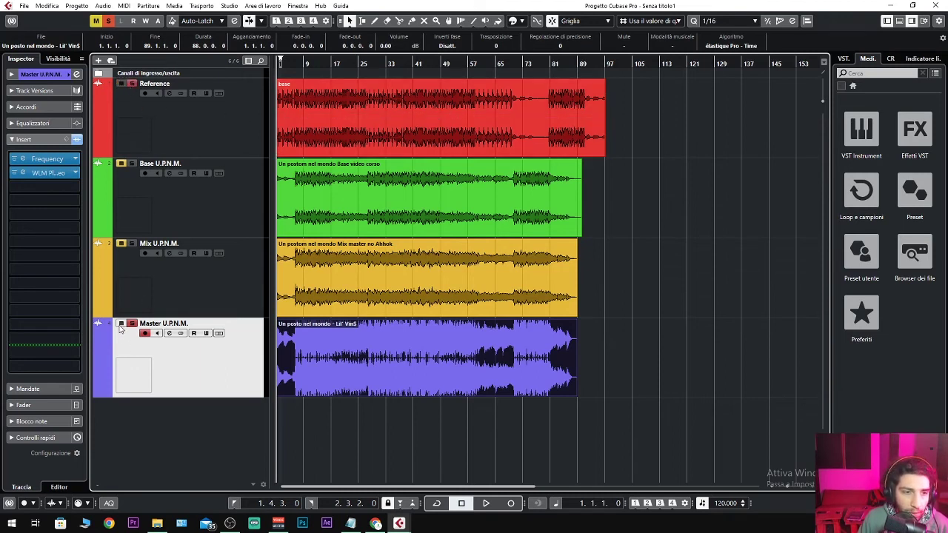
left_click(120, 324)
key("space")
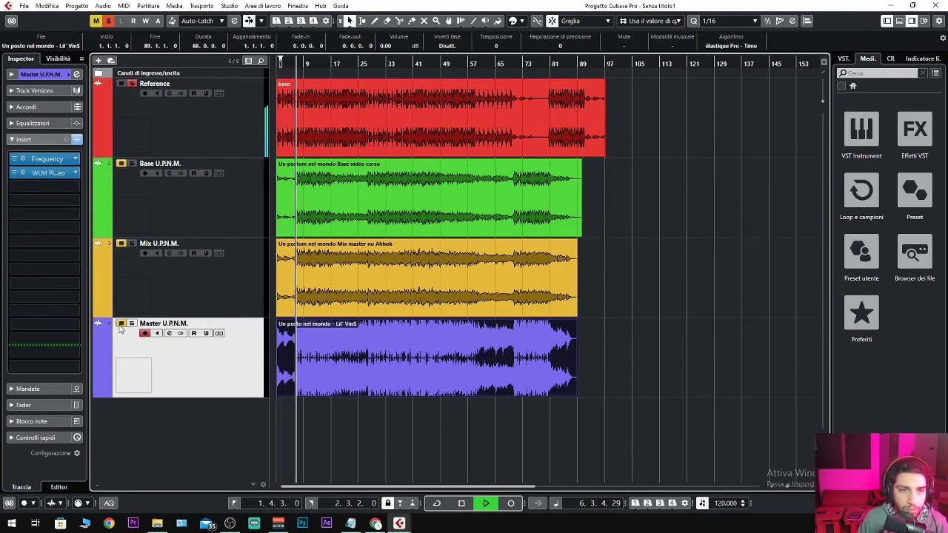
left_click(121, 329)
key("space")
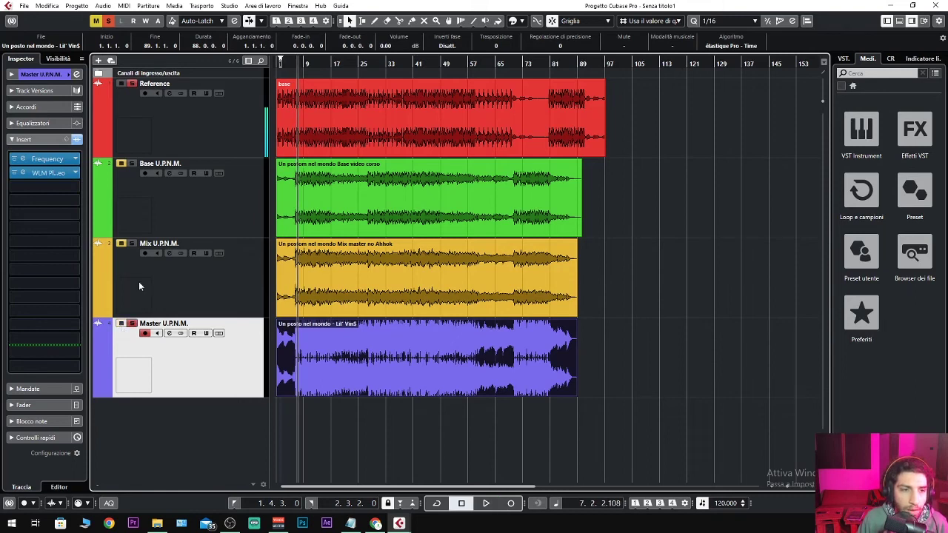
Step: Mute Reference and play Master U.P.N.M. alone from near the song's start to about bar 13
left_click(122, 83)
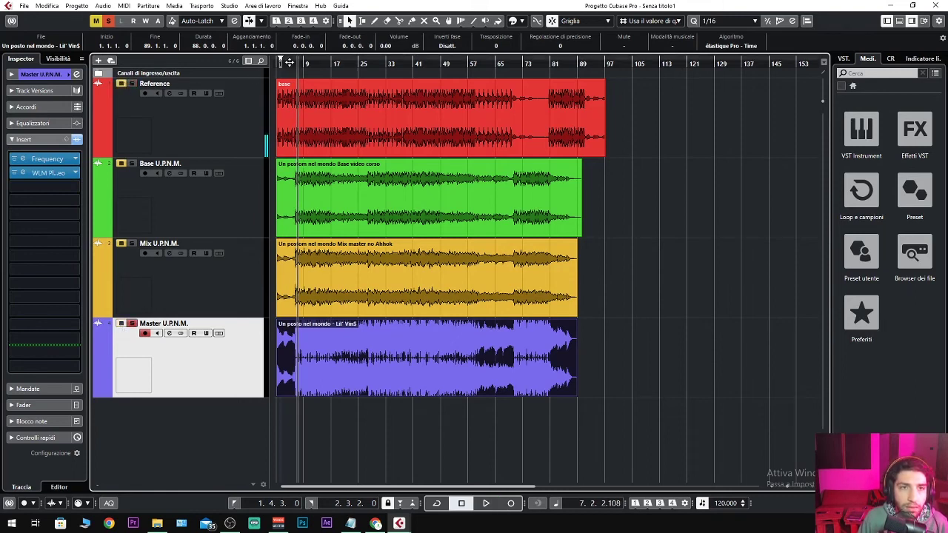
left_click_drag(289, 63, 291, 89)
key("space")
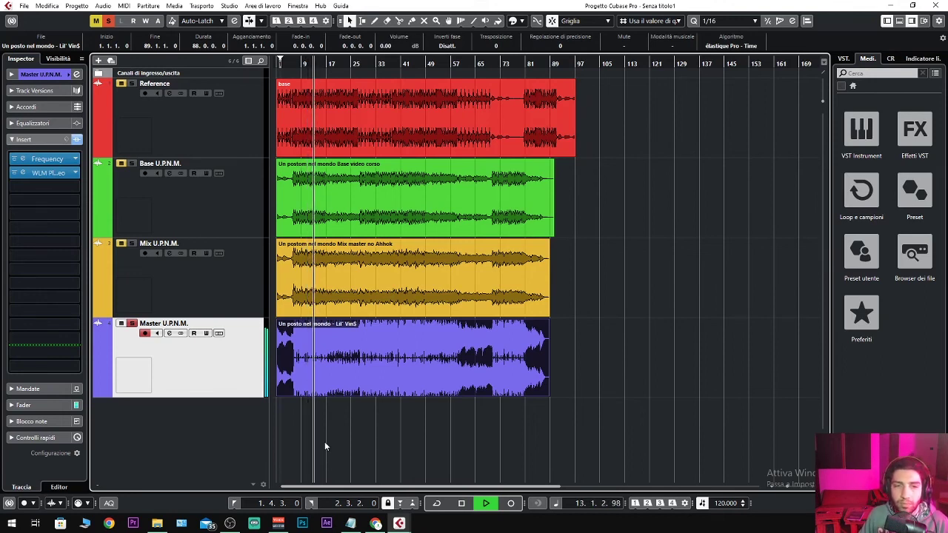
key("space")
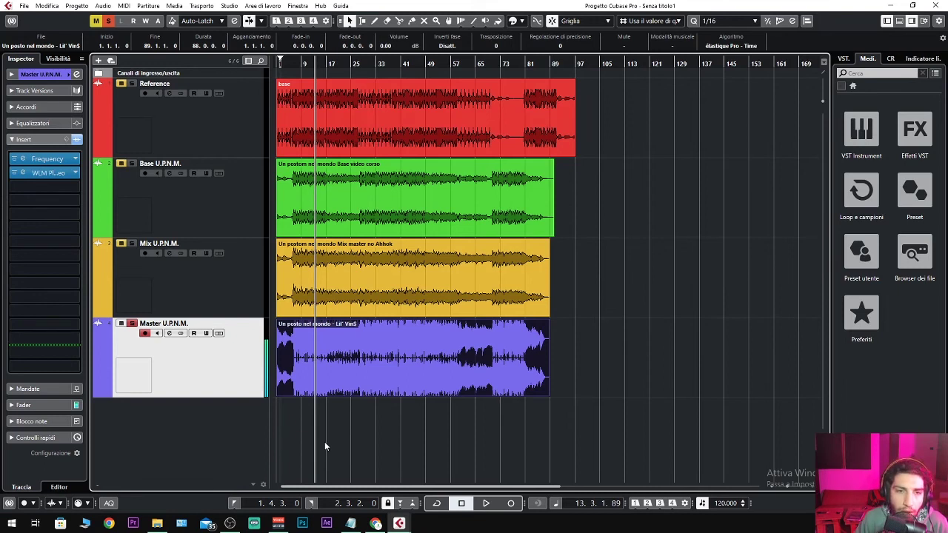